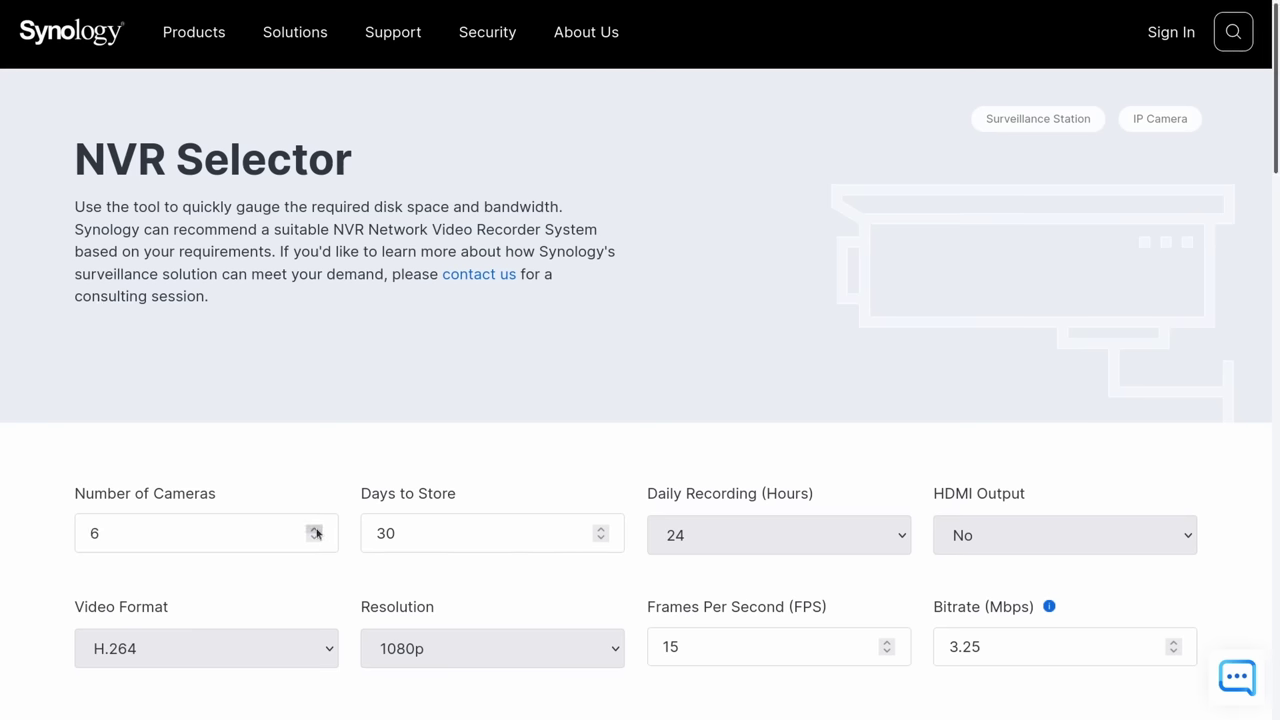
Get the recommended NVR models for 7 cameras and scroll through the results.
scroll(573, 443, down, 3)
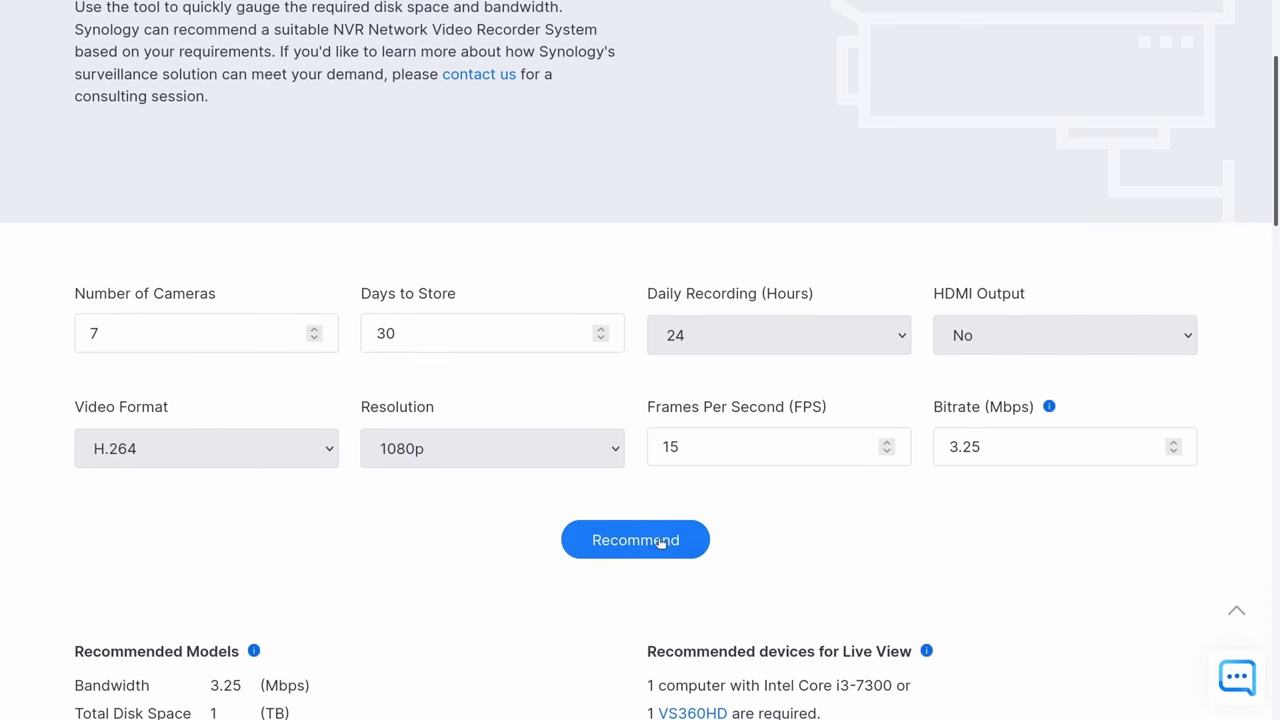
click(655, 545)
scroll(806, 520, down, 2)
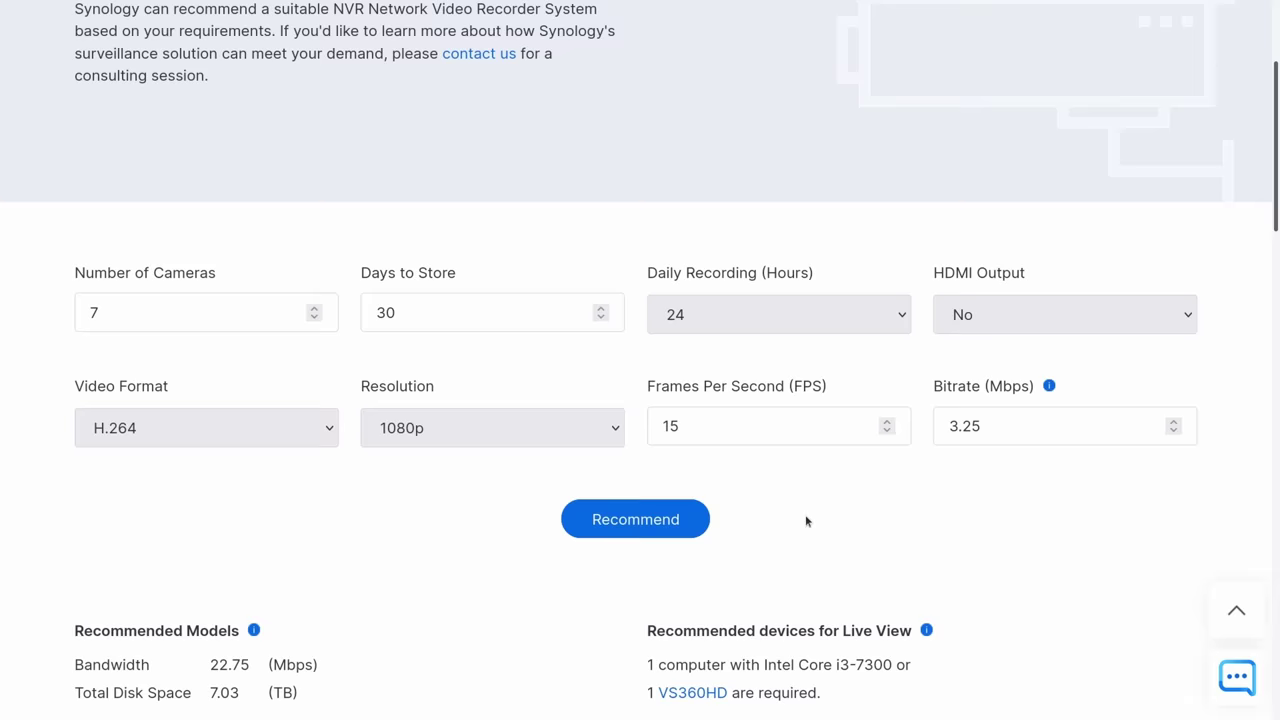
scroll(806, 520, down, 5)
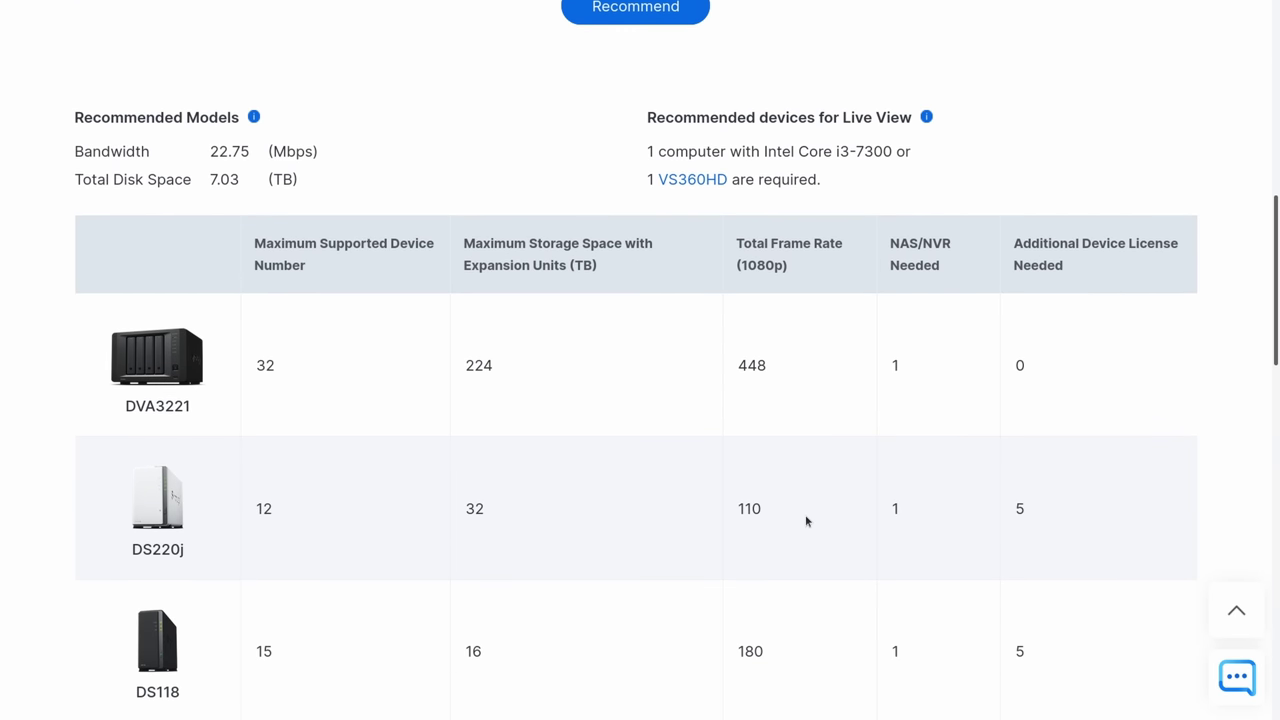
scroll(806, 520, down, 4)
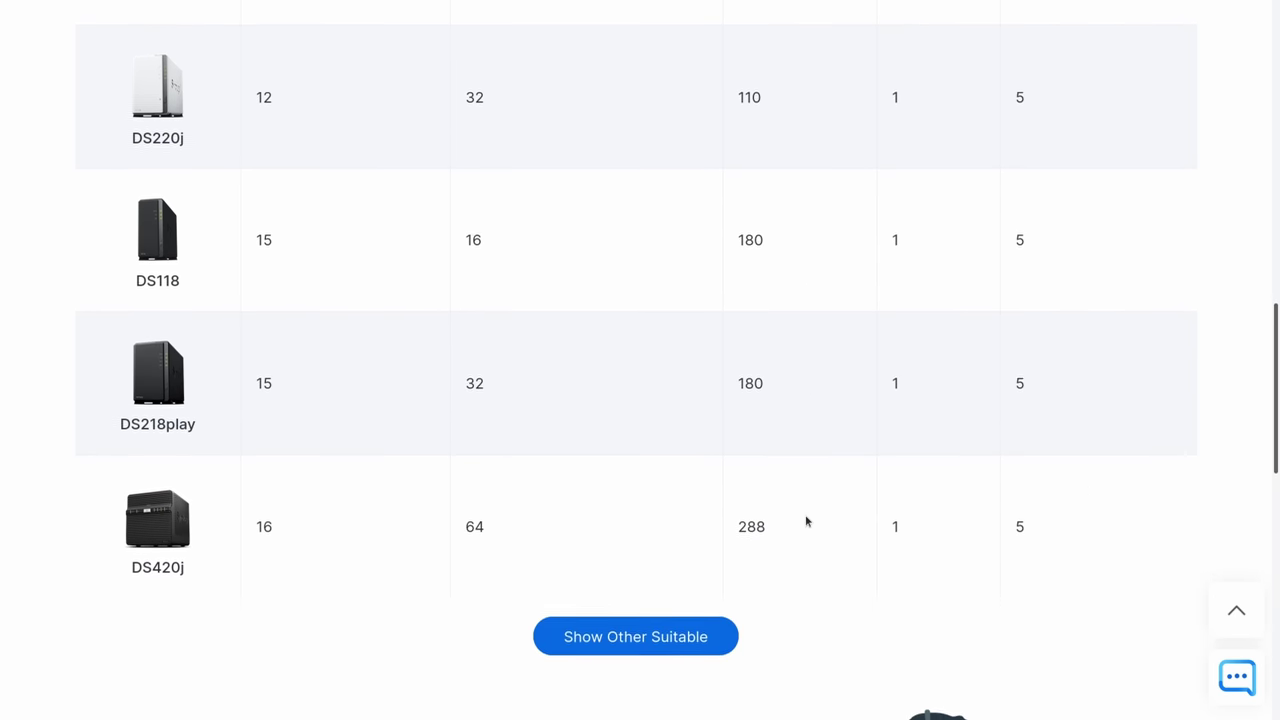
Show the other suitable NVR models and scroll through them.
click(620, 537)
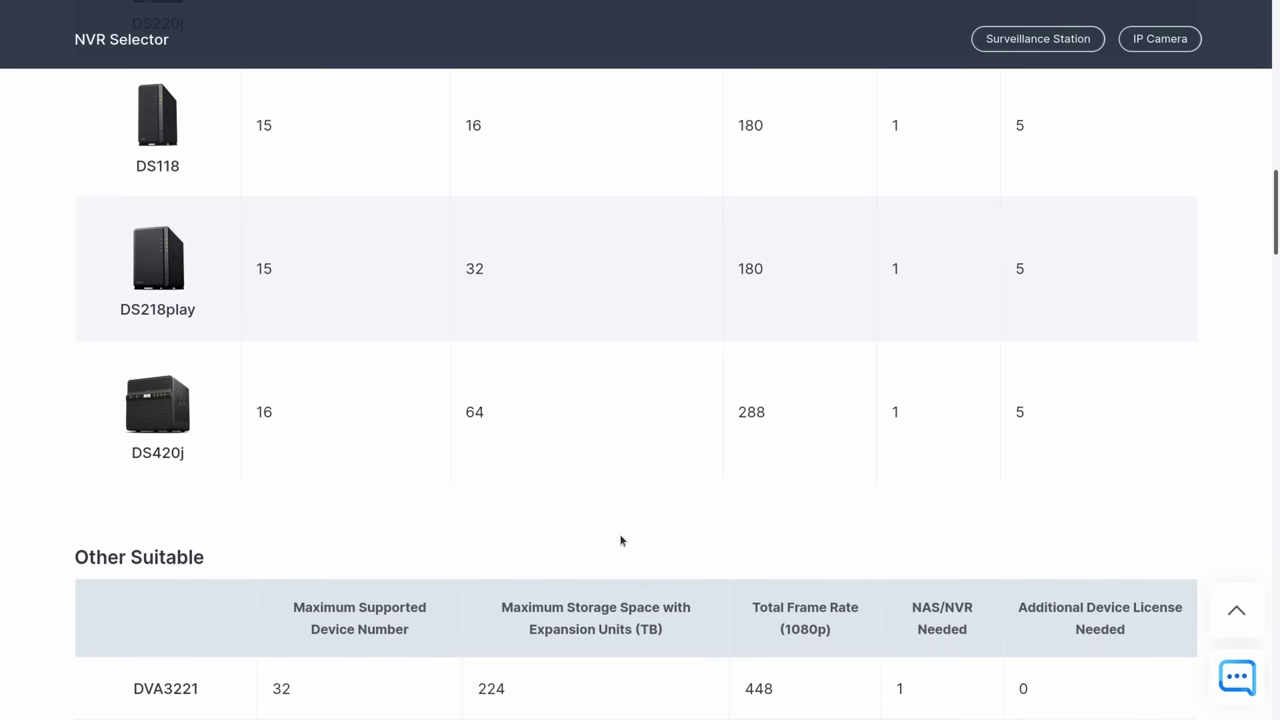
scroll(620, 540, down, 2)
scroll(620, 540, down, 5)
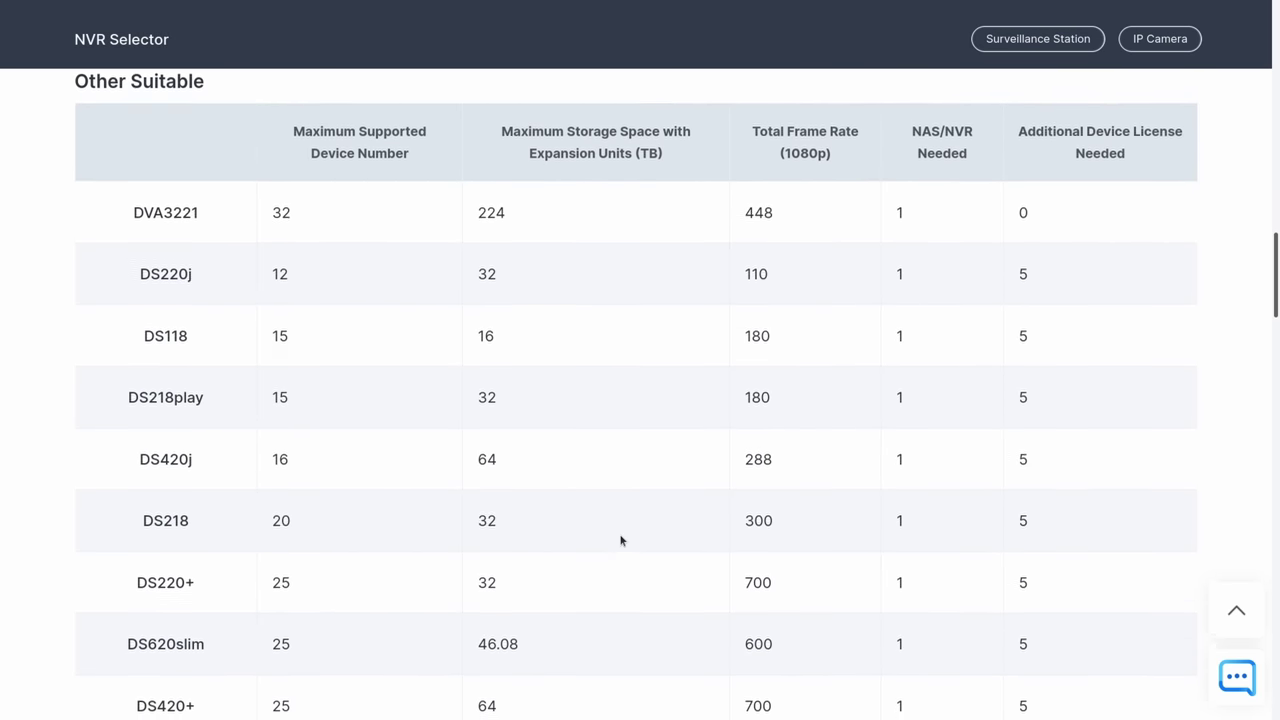
scroll(623, 540, down, 1)
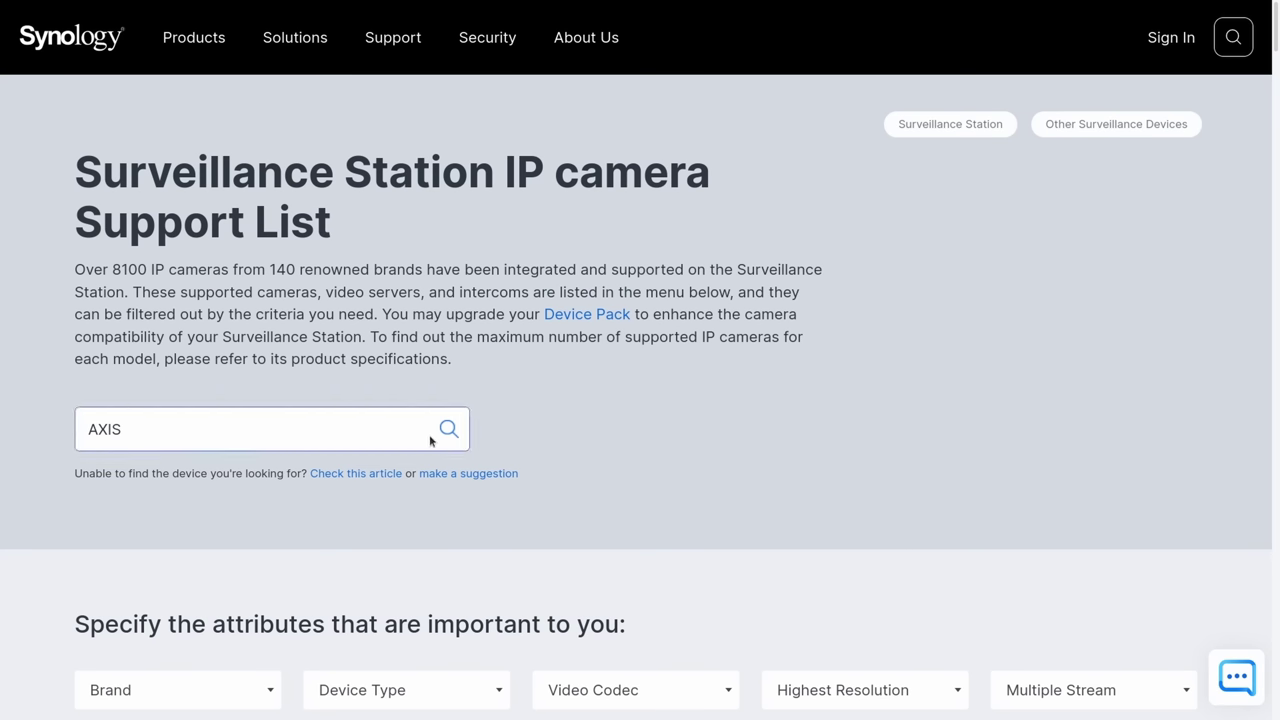
Search the IP camera support list for AXIS cameras and browse the matches.
click(446, 431)
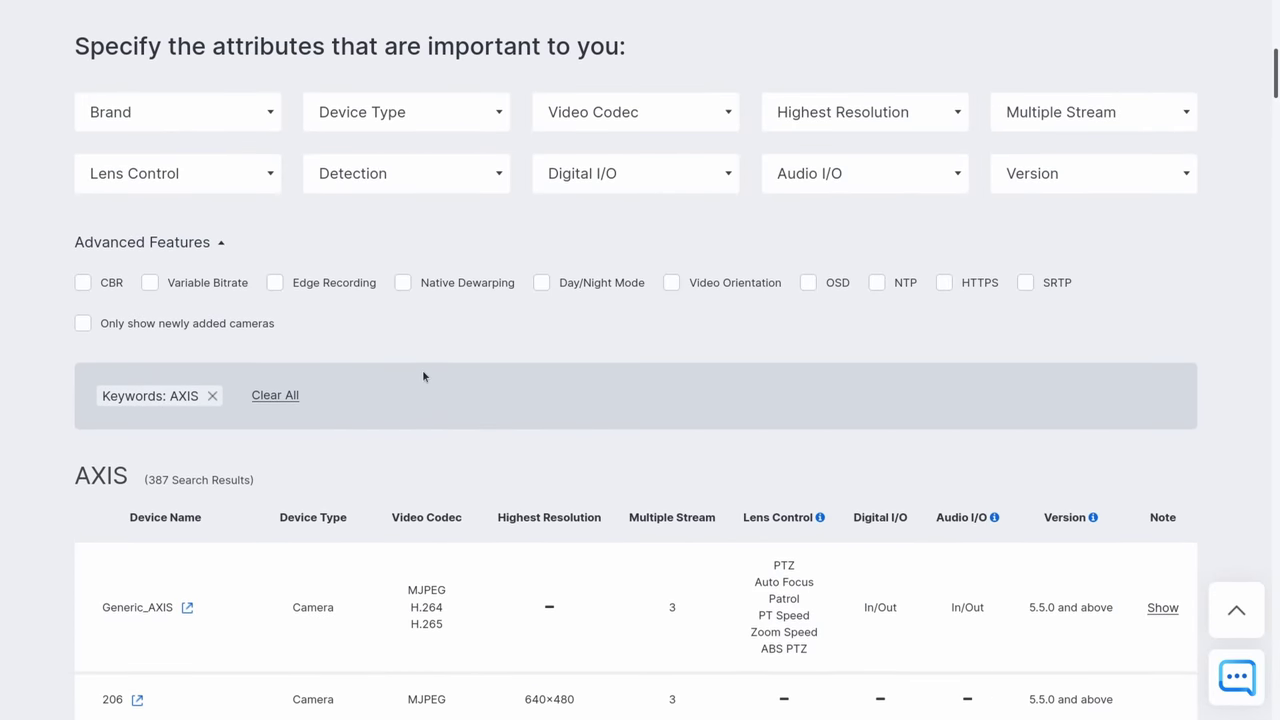
scroll(422, 372, down, 1)
scroll(422, 376, down, 5)
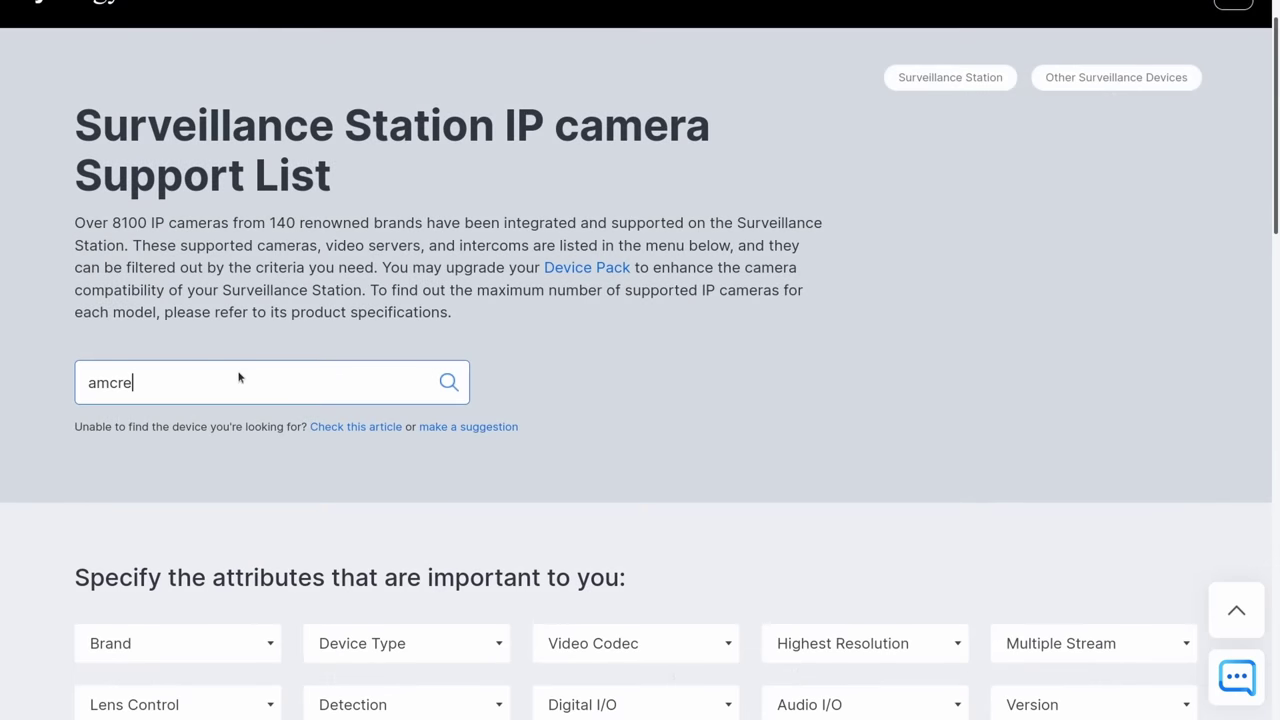
Search for amcrest cameras instead and scroll through the 109 results.
key(Return)
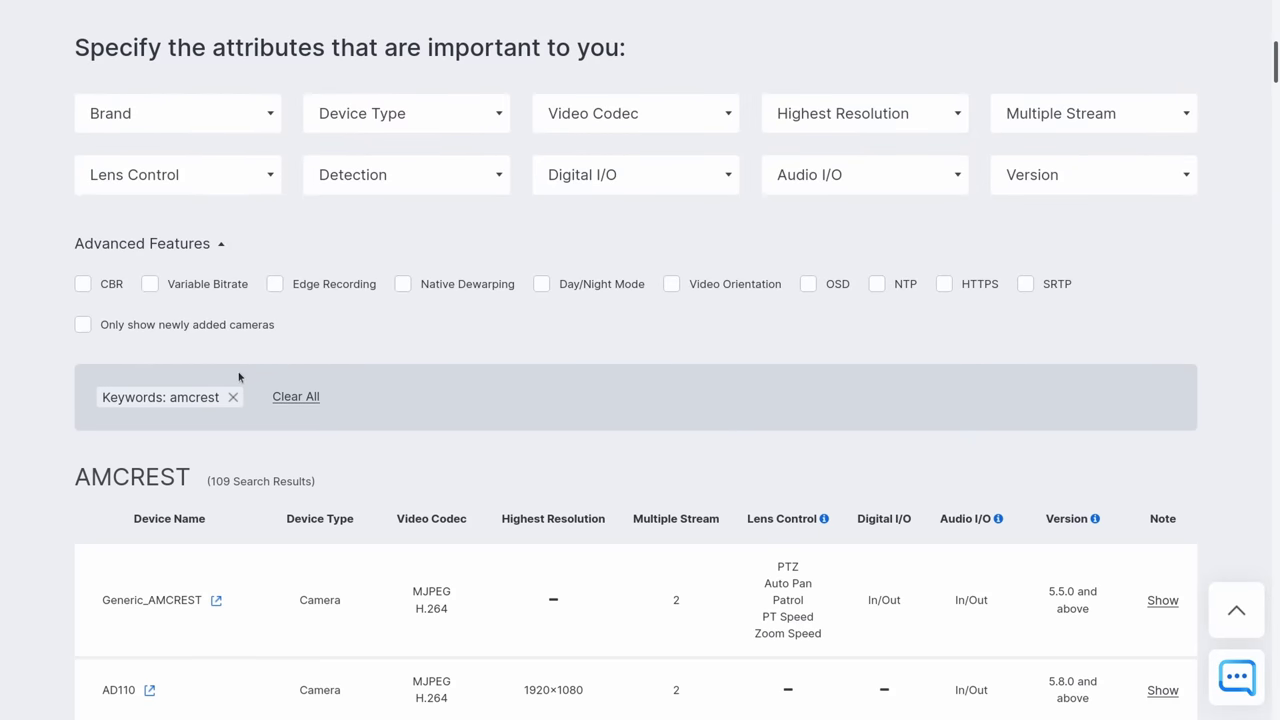
scroll(535, 375, down, 2)
scroll(535, 376, down, 5)
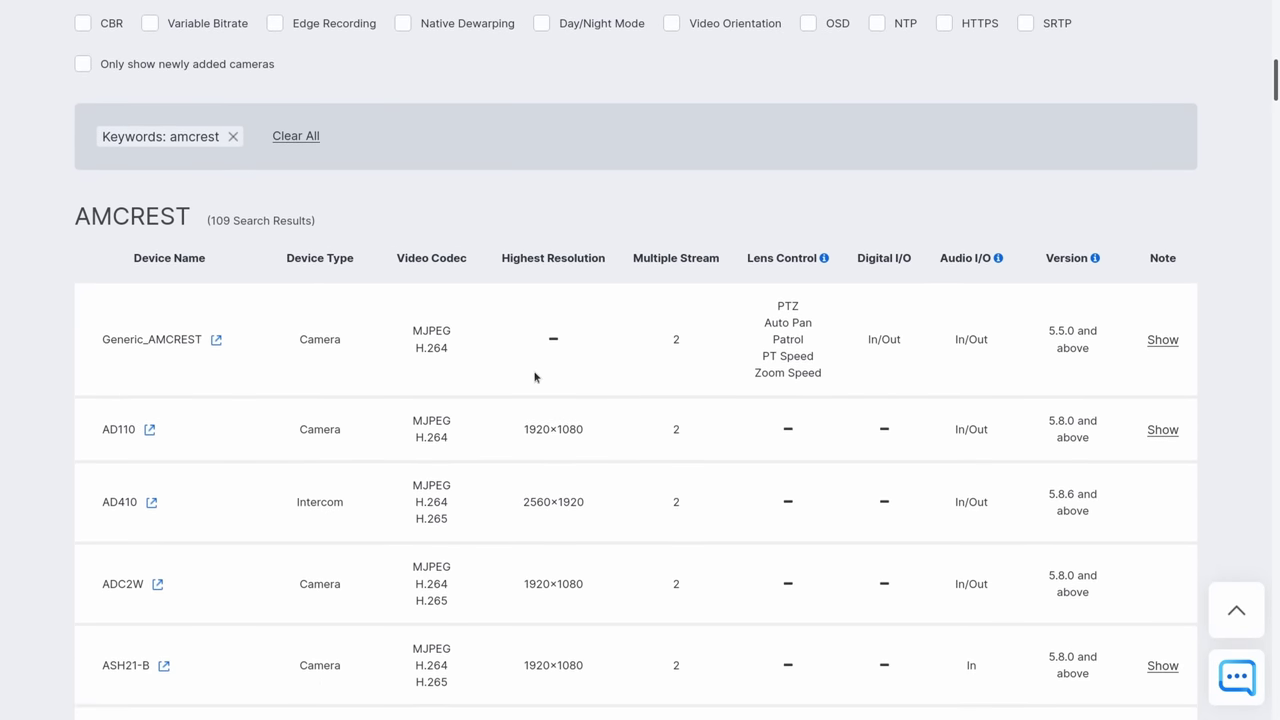
scroll(535, 376, down, 4)
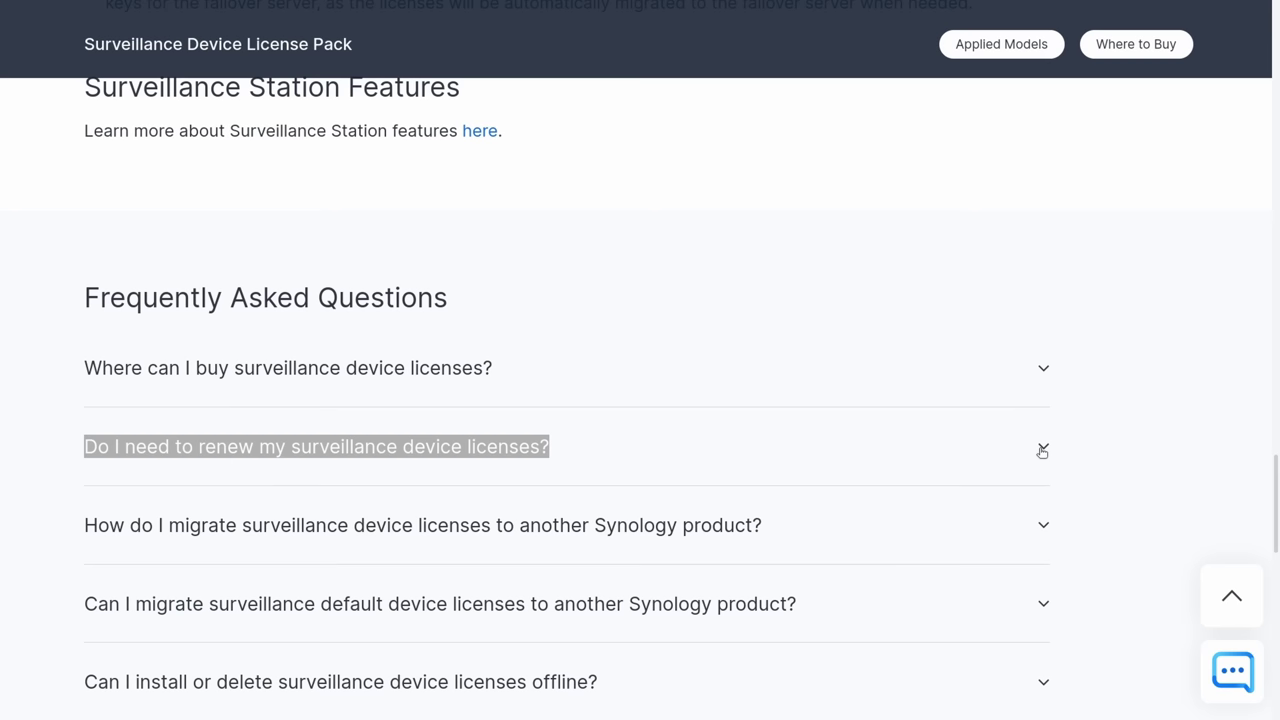
Expand the FAQ answer to 'Do I need to renew my surveillance device licenses?'.
click(1042, 451)
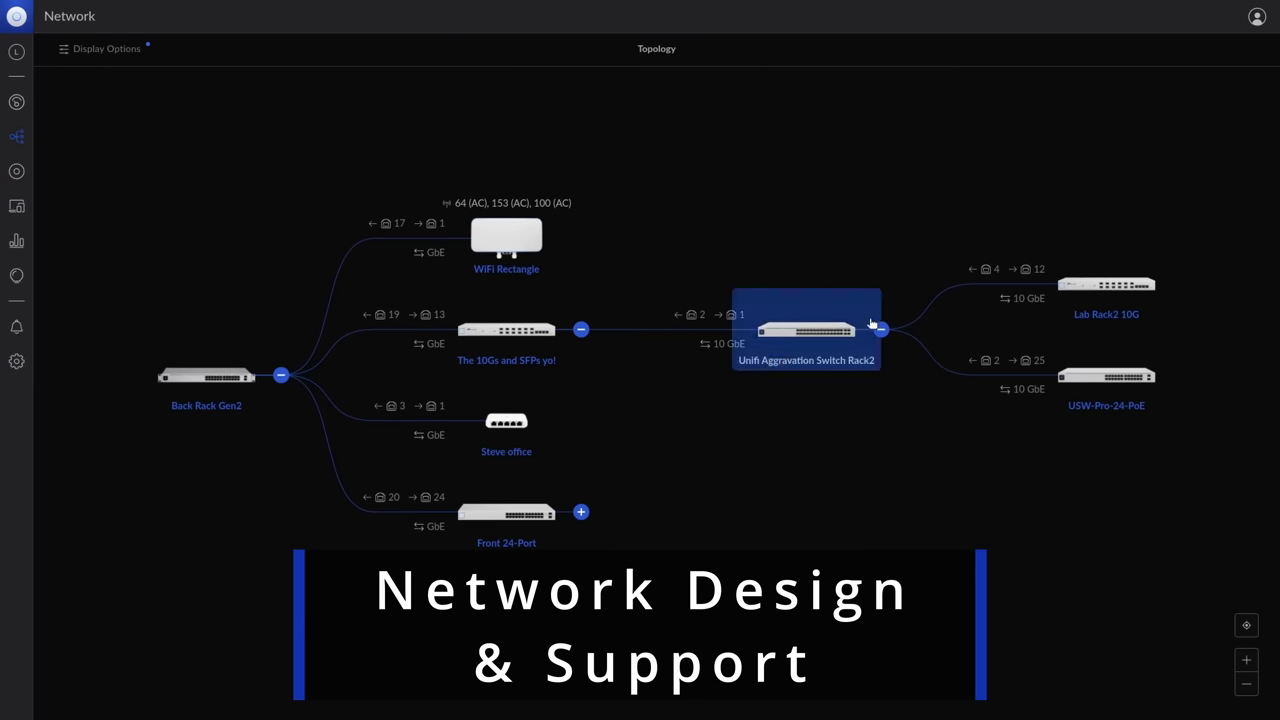
Expand Front 24-Port in the topology, then view memory, disk volume and network adapter details.
click(581, 512)
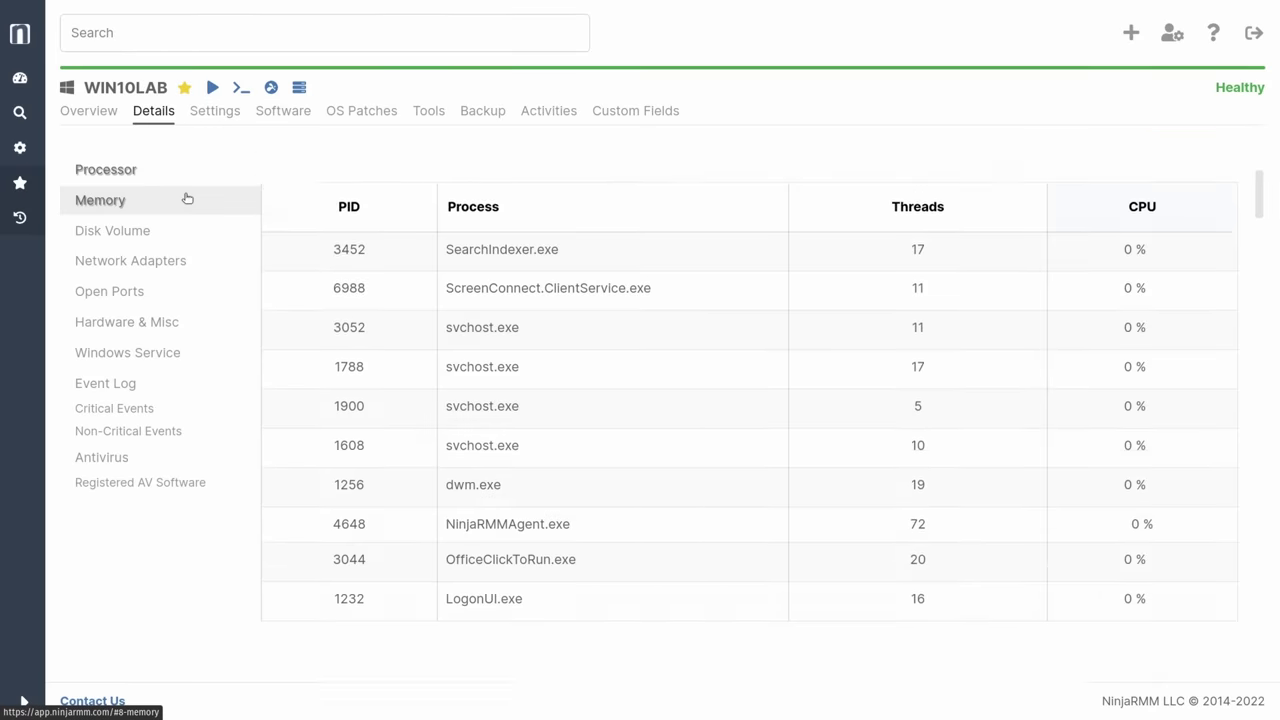
click(186, 200)
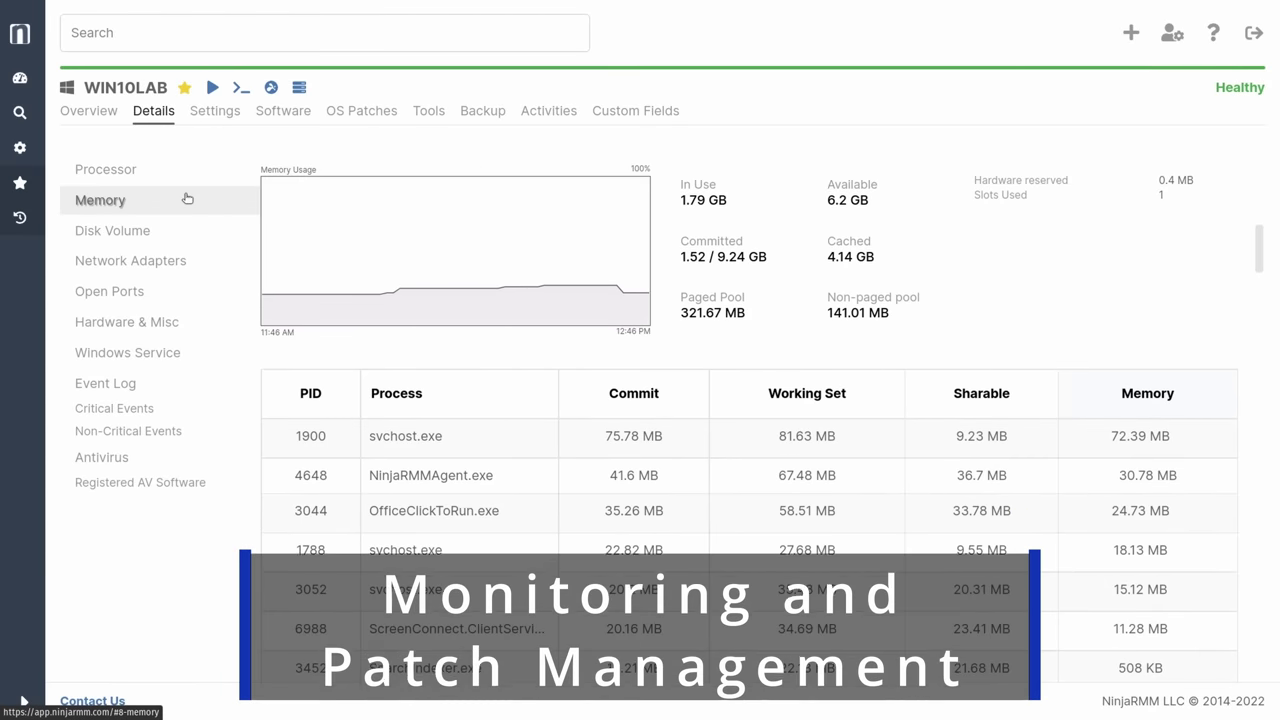
click(172, 232)
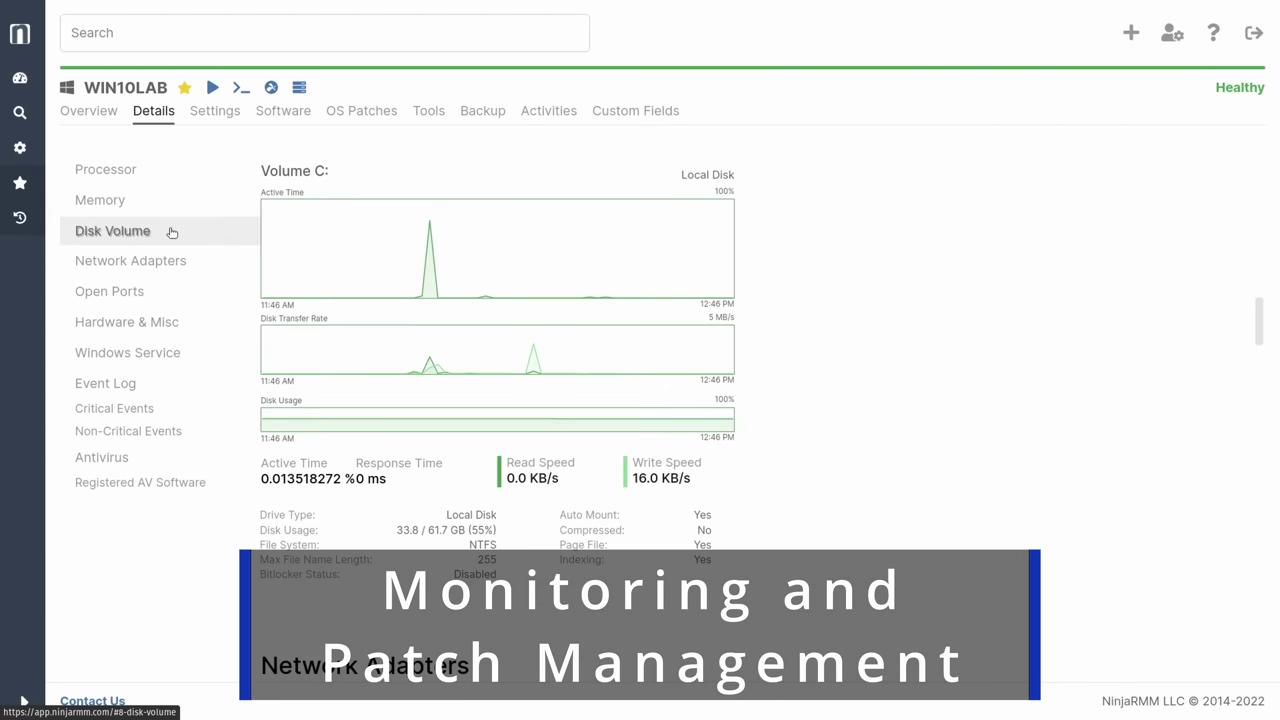
click(170, 258)
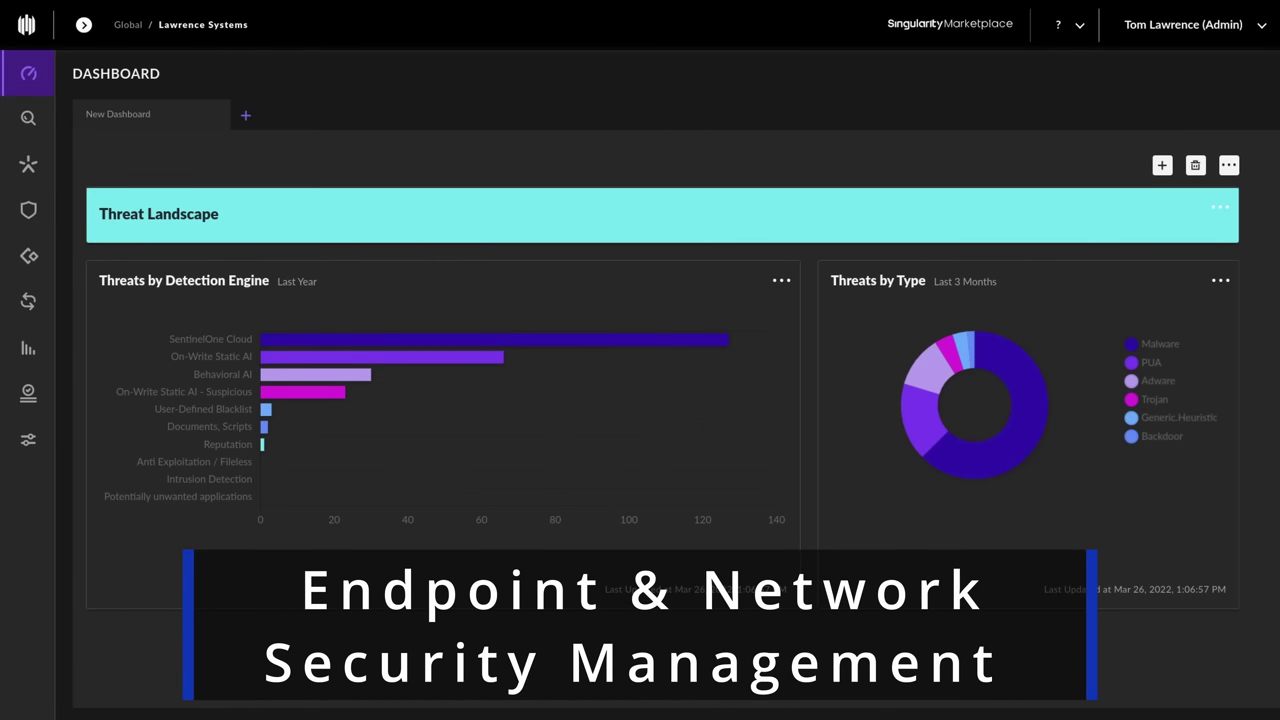
mouse_move(561, 337)
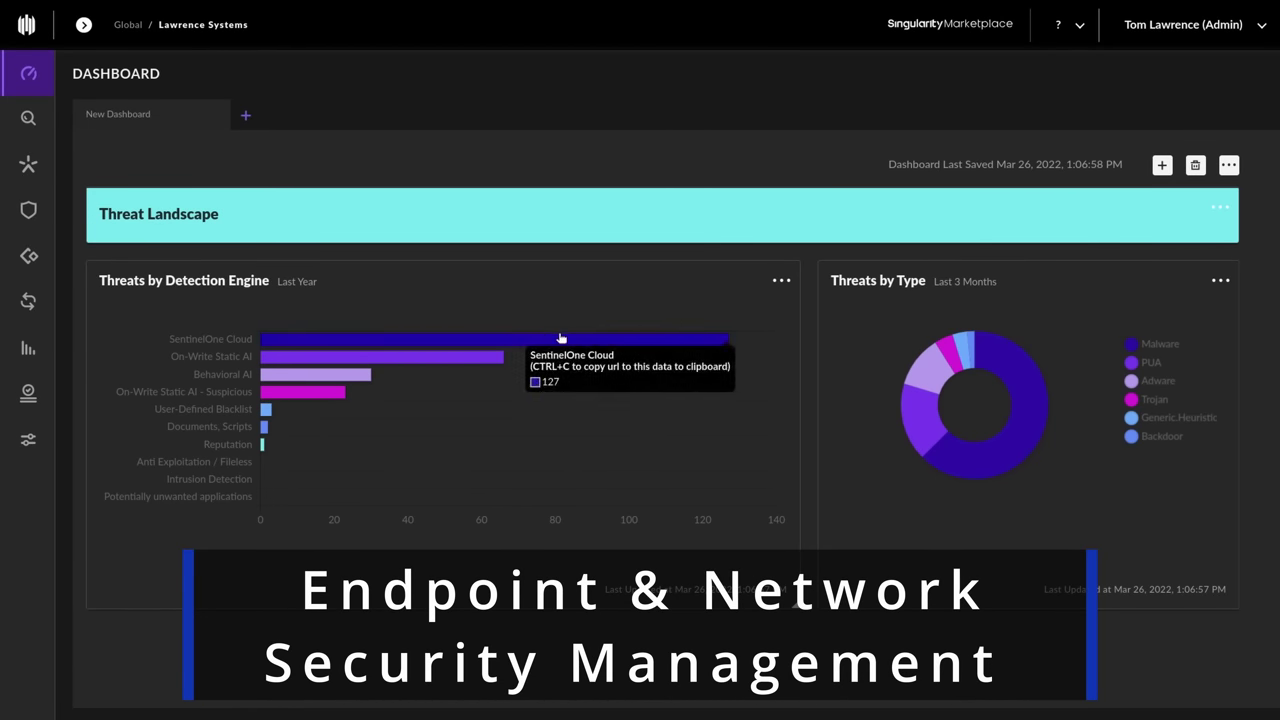
mouse_move(486, 361)
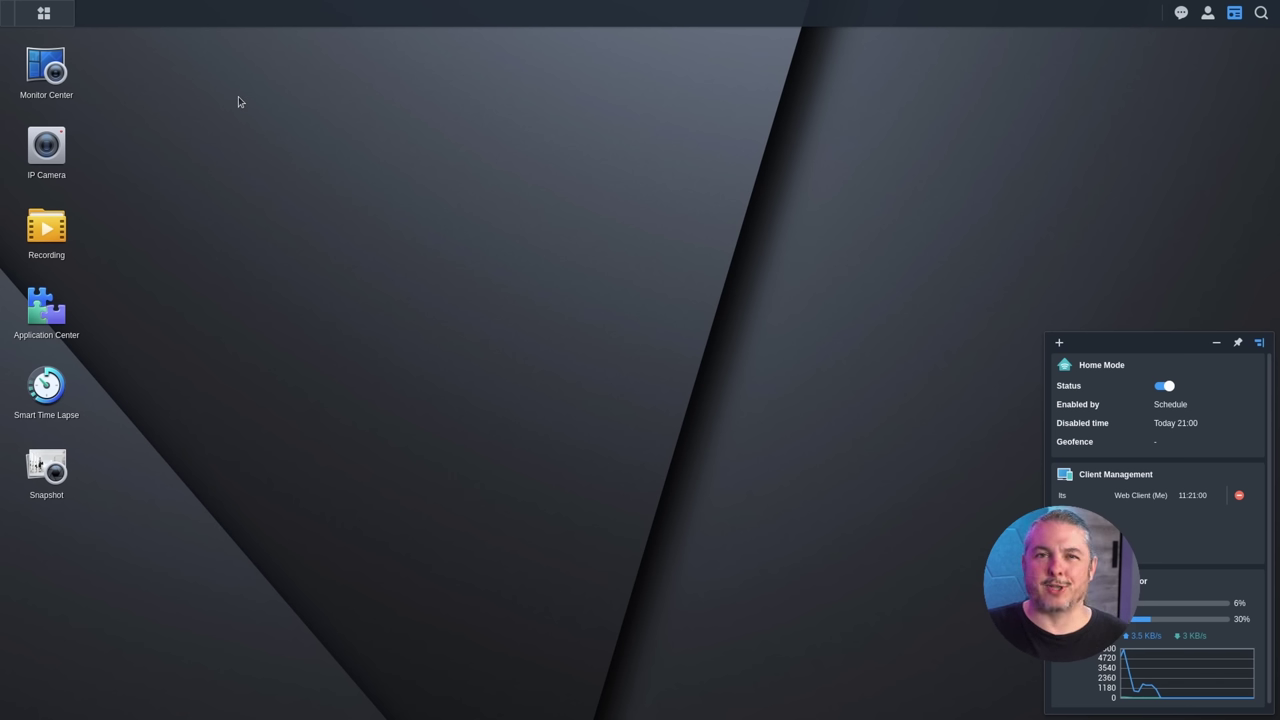
Open Monitor Center maximized, enlarge the Driveway feed, then return to all seven cameras.
click(55, 92)
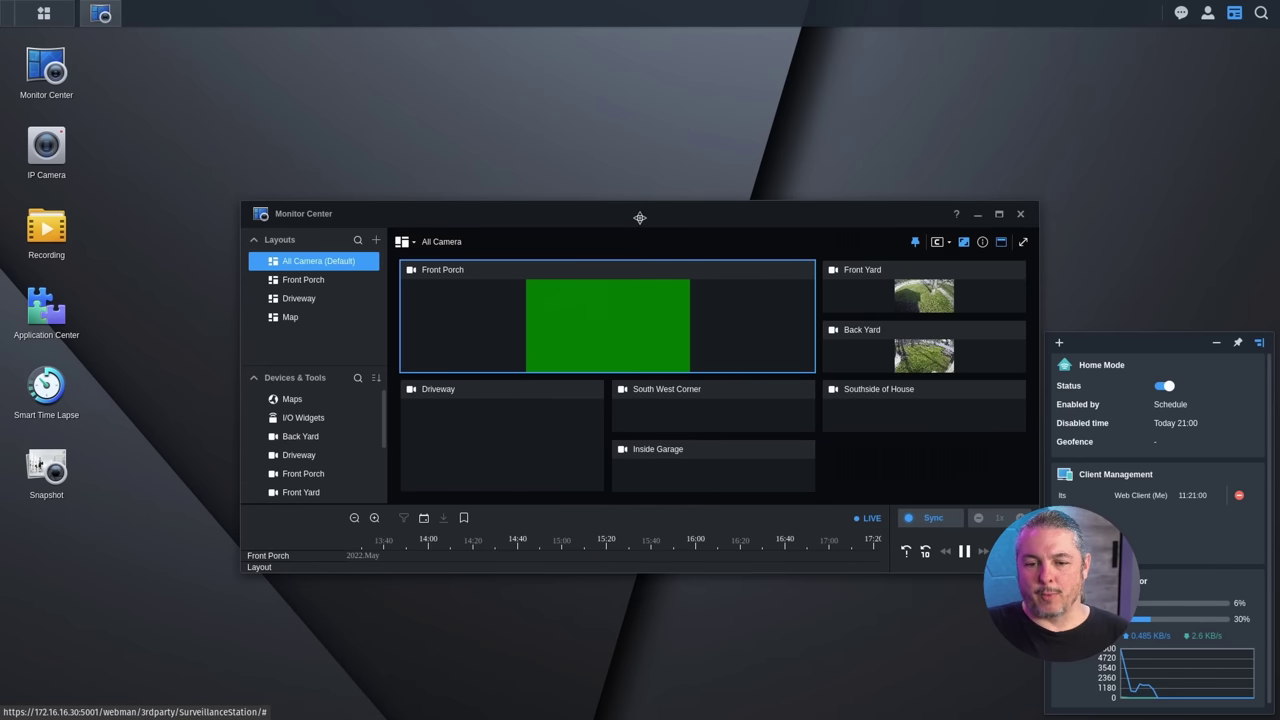
click(998, 214)
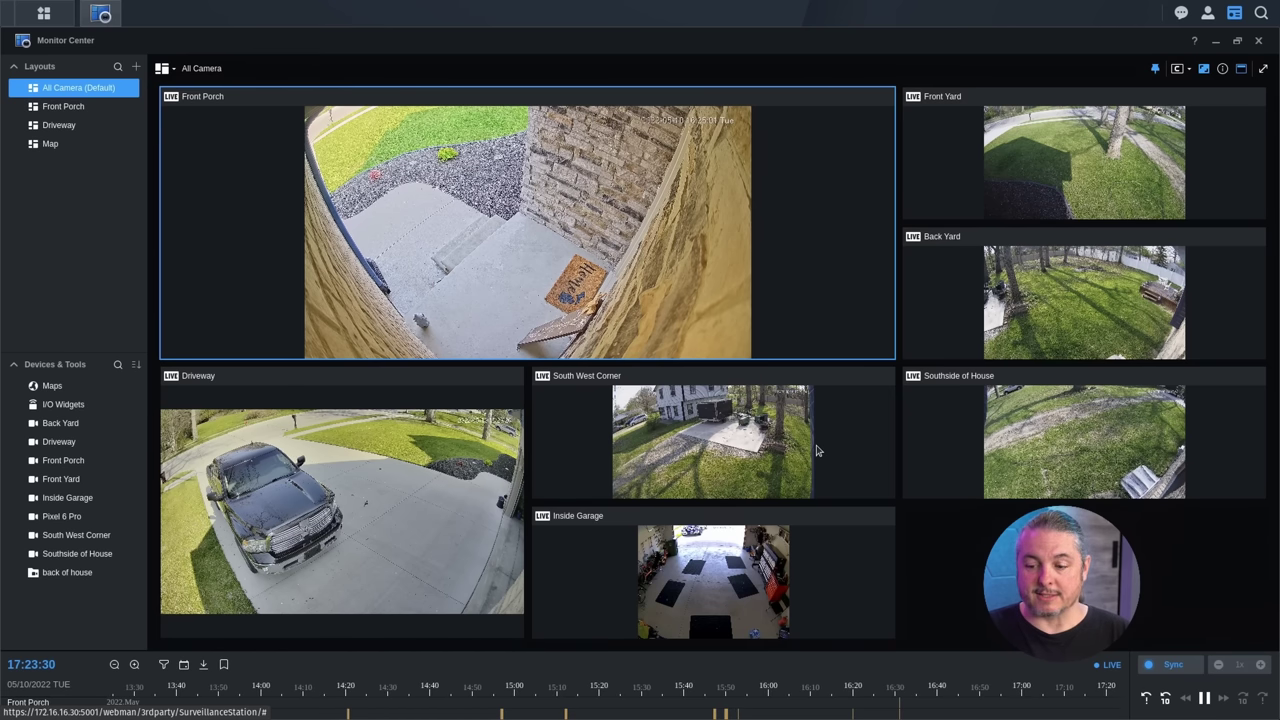
click(382, 452)
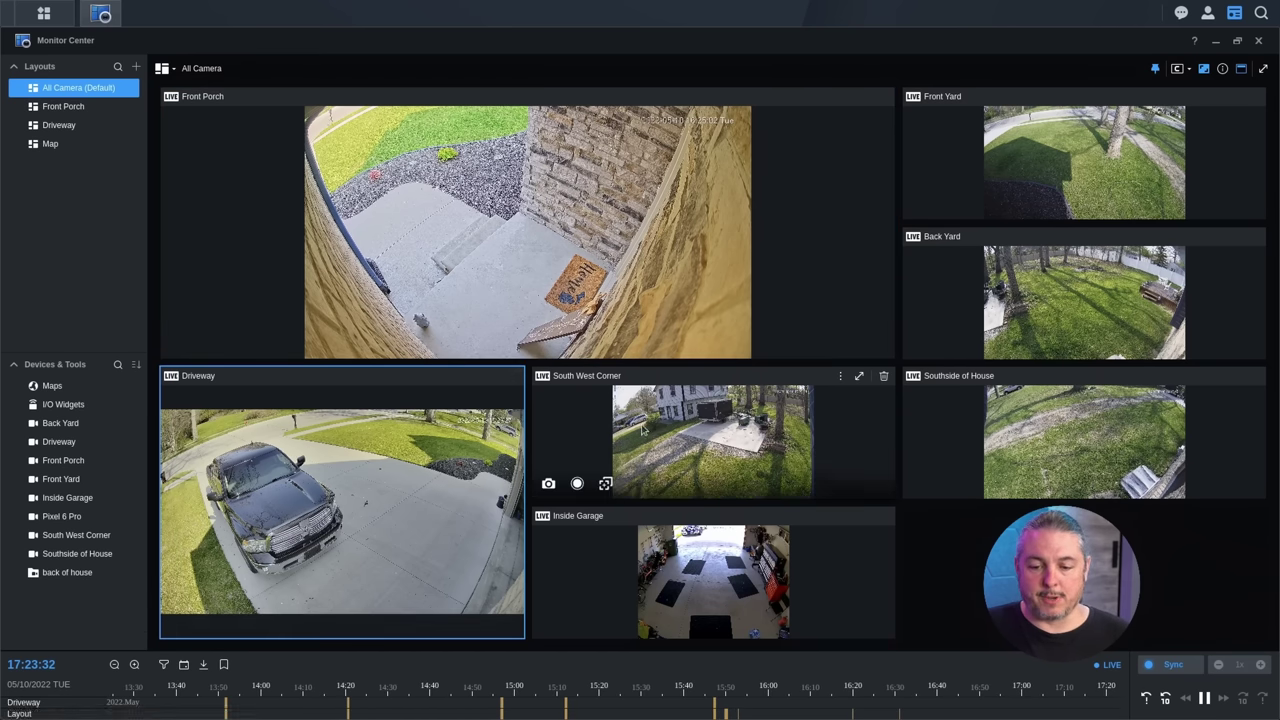
click(643, 430)
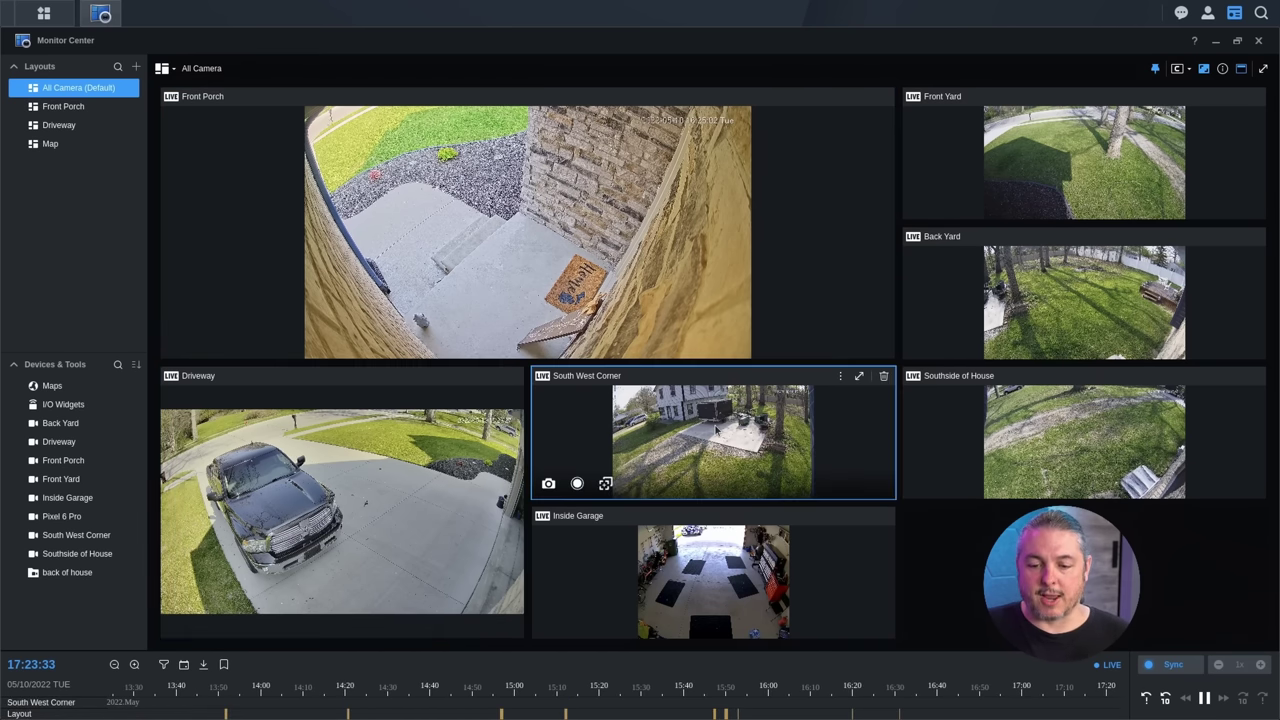
double_click(352, 455)
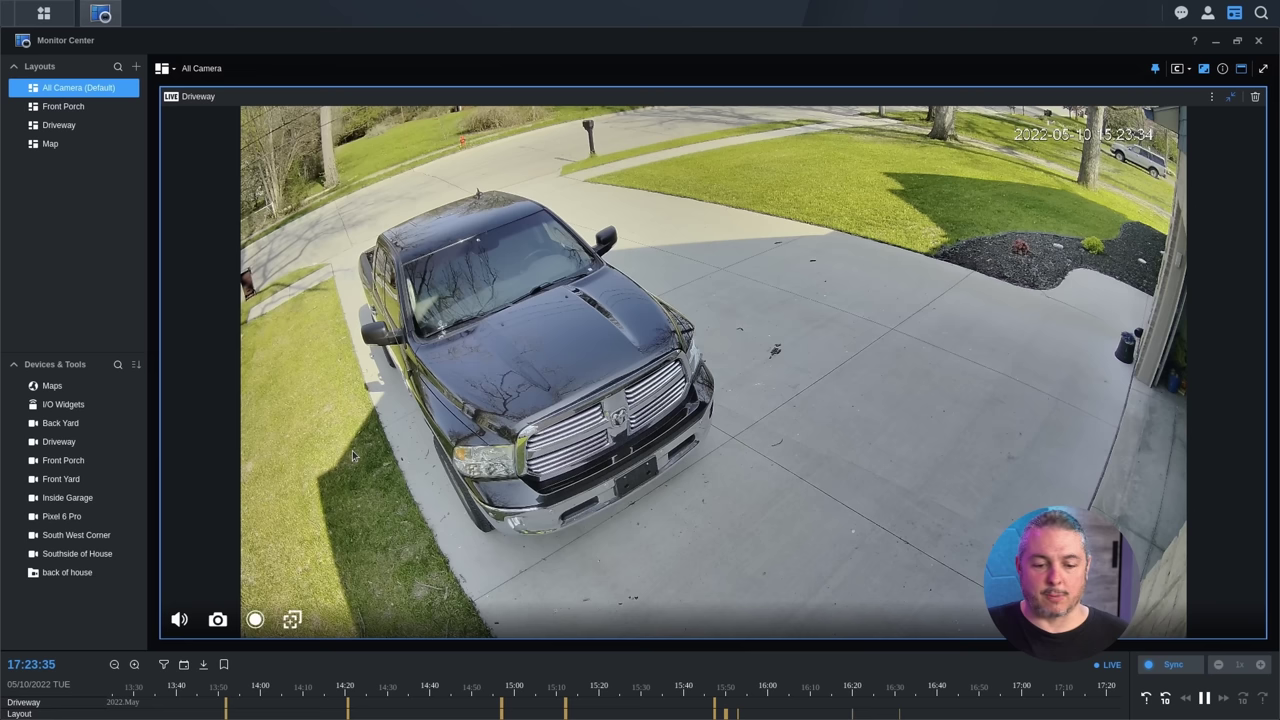
double_click(557, 385)
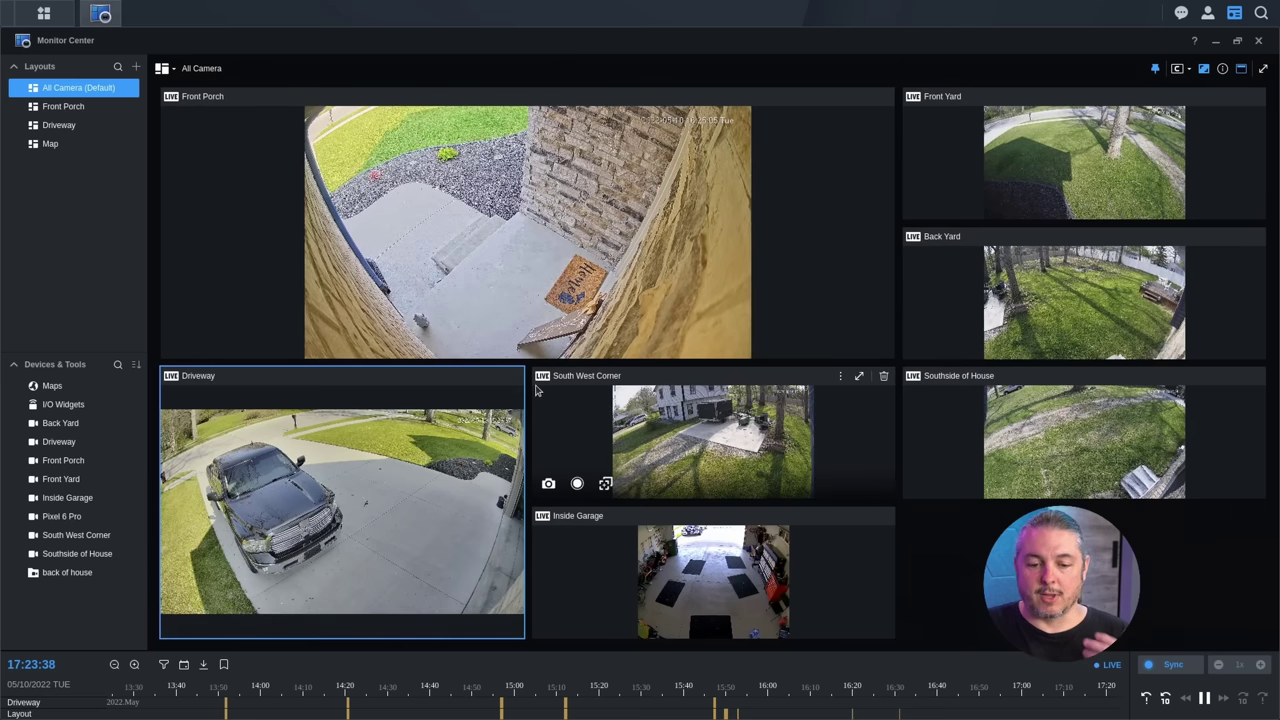
Replay the previous Driveway event synced across all cameras, then minimize Monitor Center.
click(1146, 700)
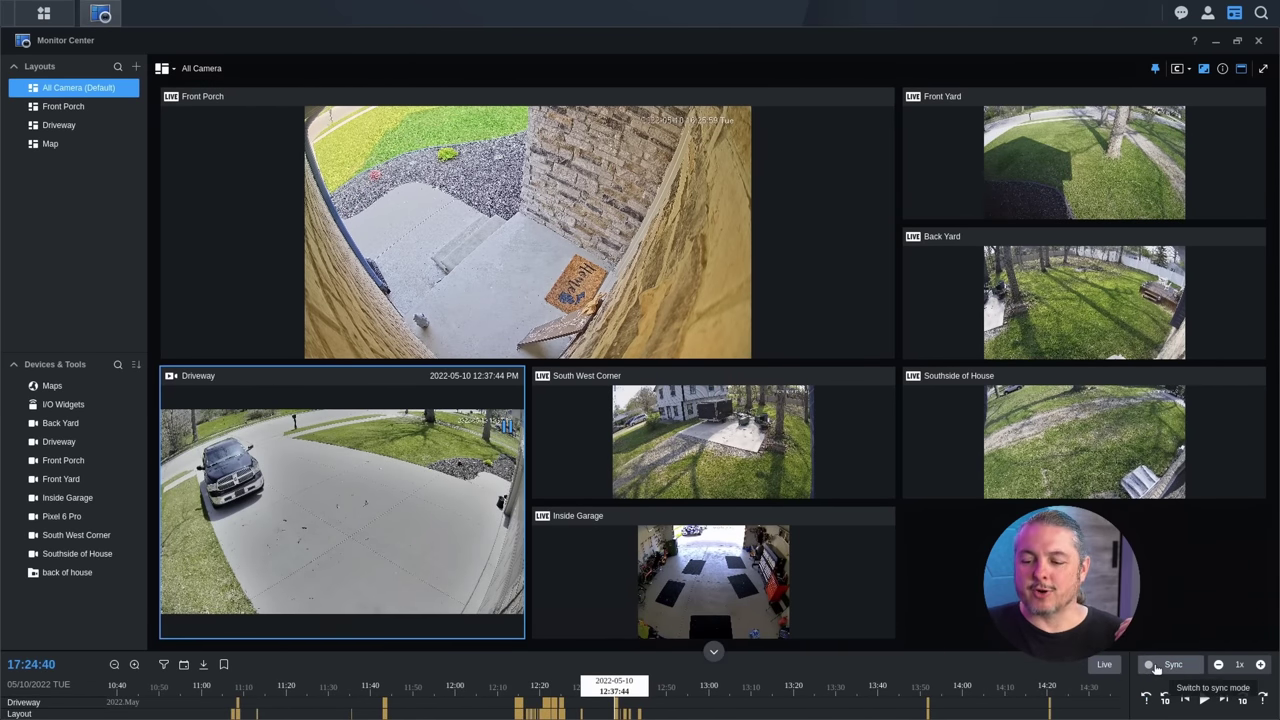
click(1153, 666)
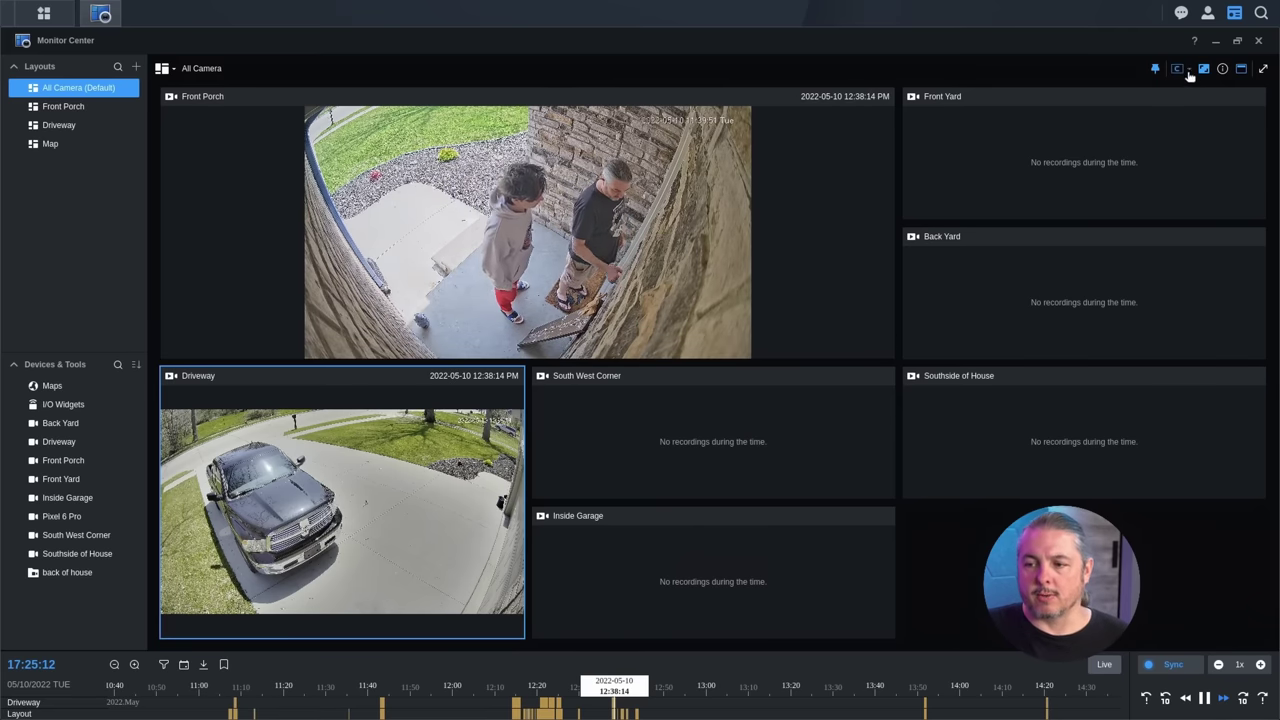
click(1216, 41)
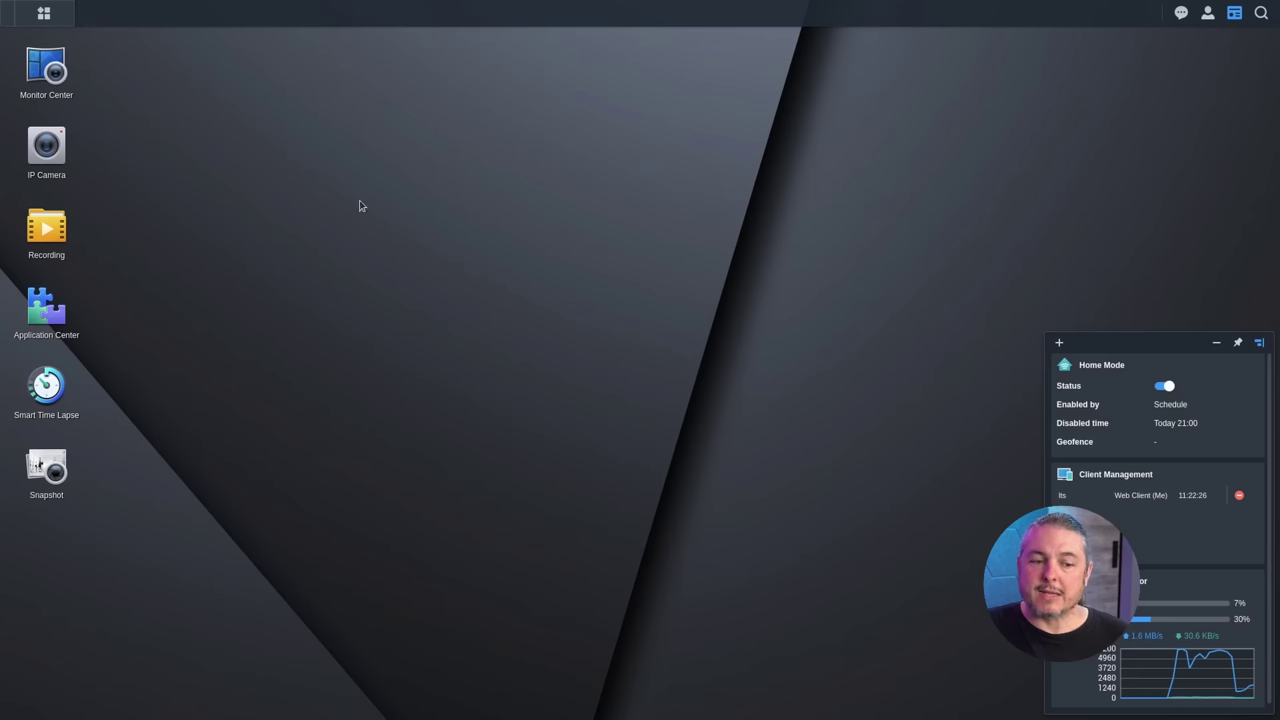
Open the Recording list showing 19,720 recorded events, newest first.
click(51, 248)
scroll(589, 254, down, 5)
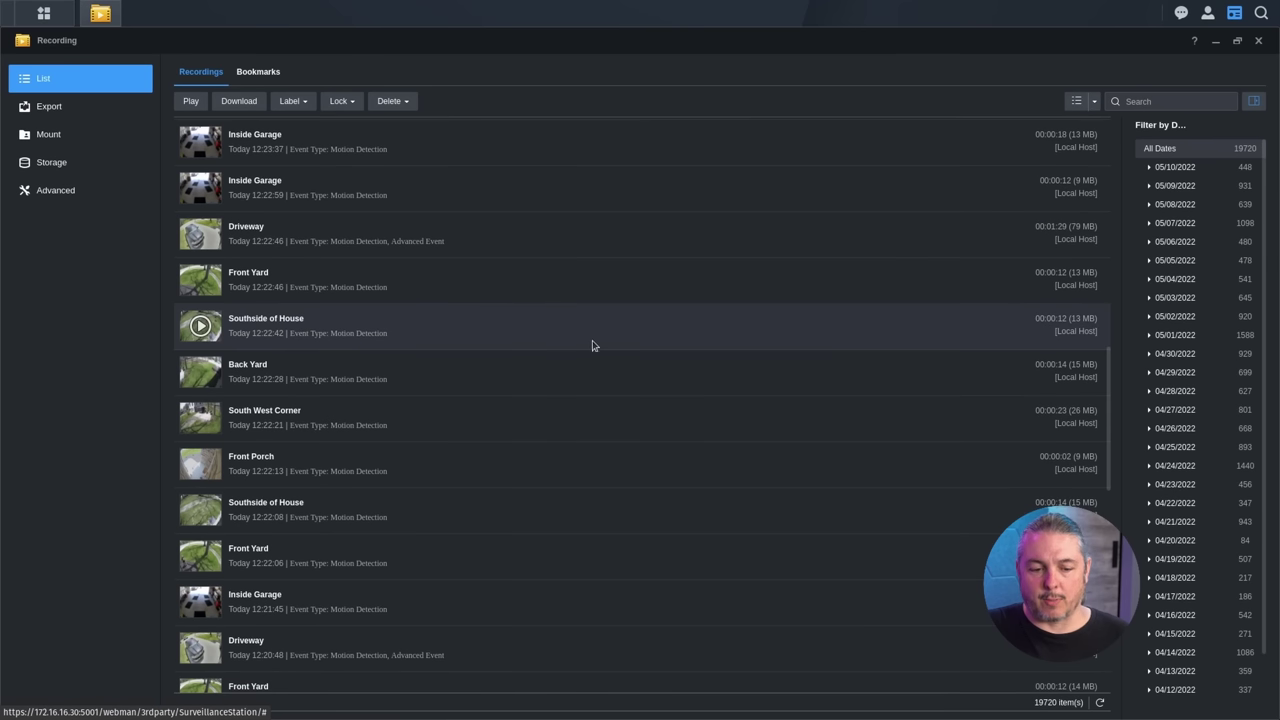
scroll(618, 565, up, 5)
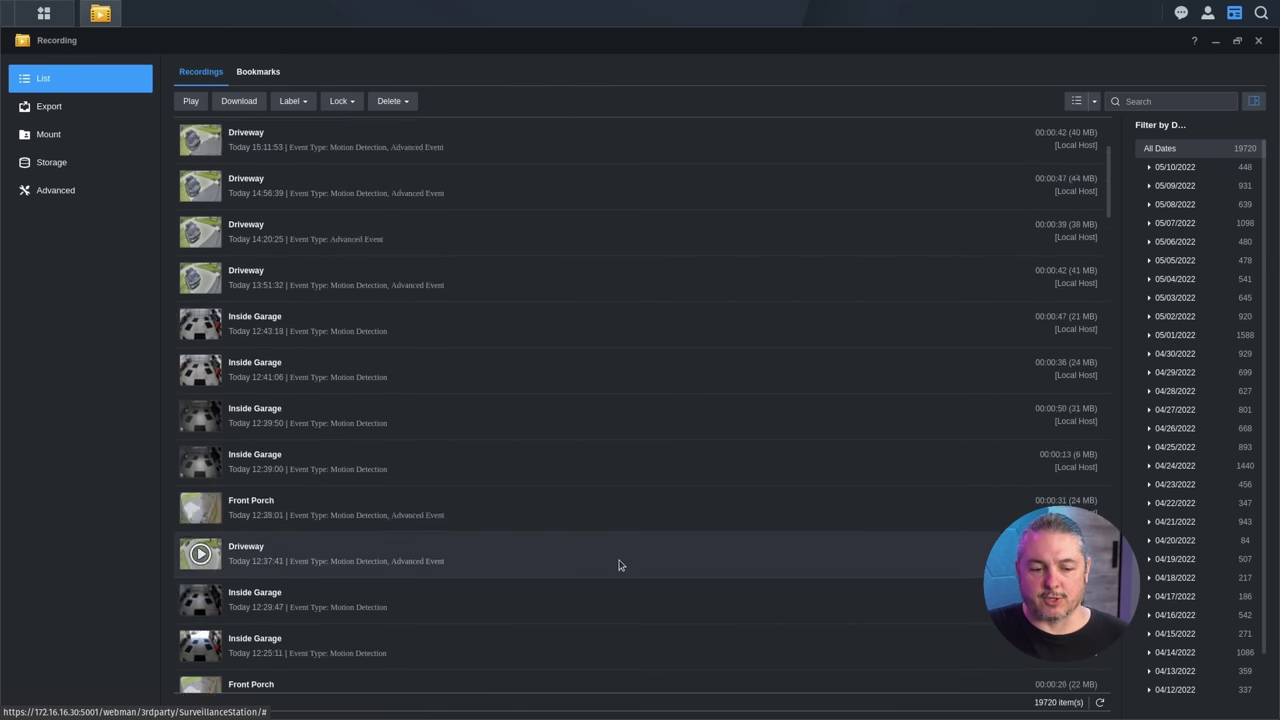
Search recordings by Manual and Advanced Event types, leaving 834 results.
click(1140, 101)
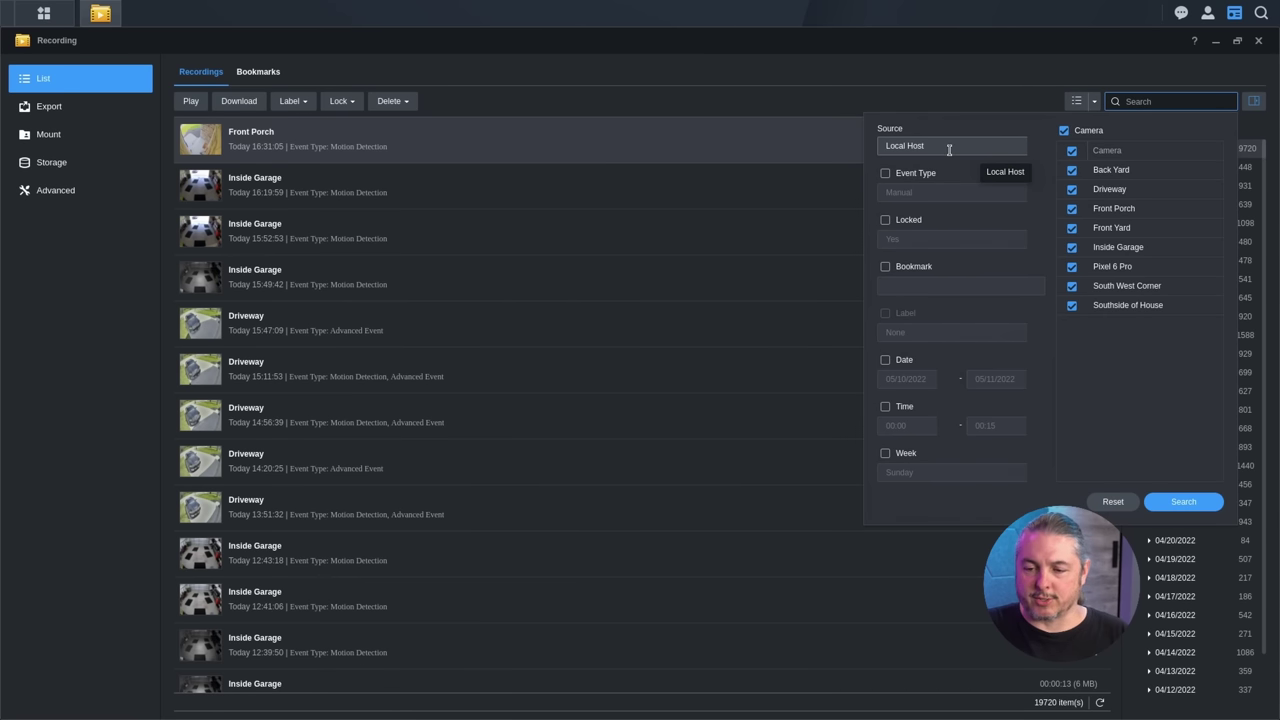
click(926, 176)
click(918, 192)
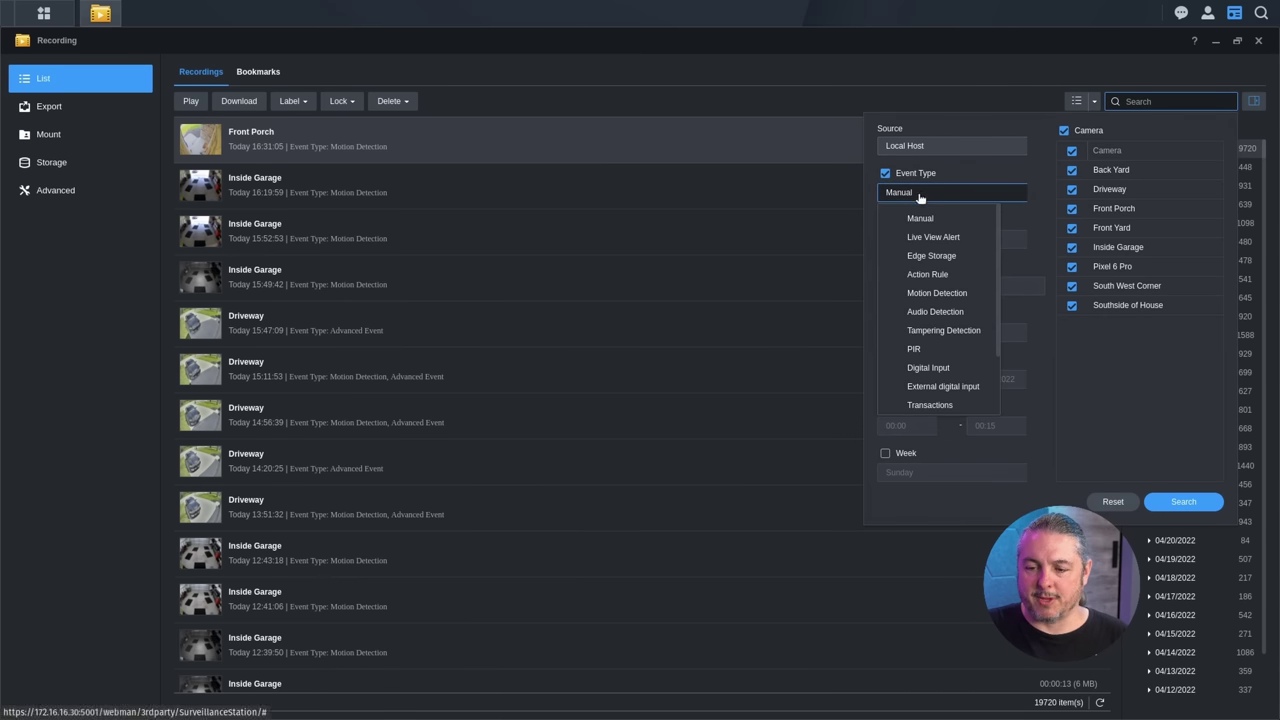
scroll(935, 270, down, 2)
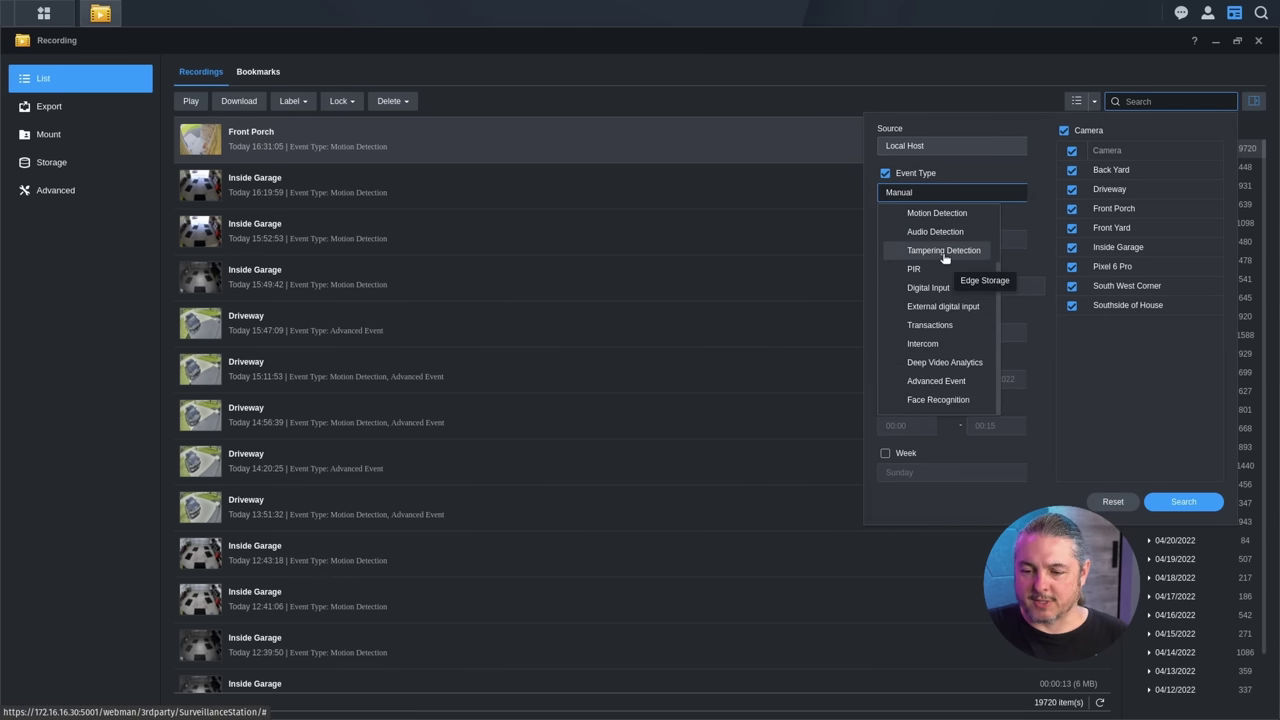
click(955, 392)
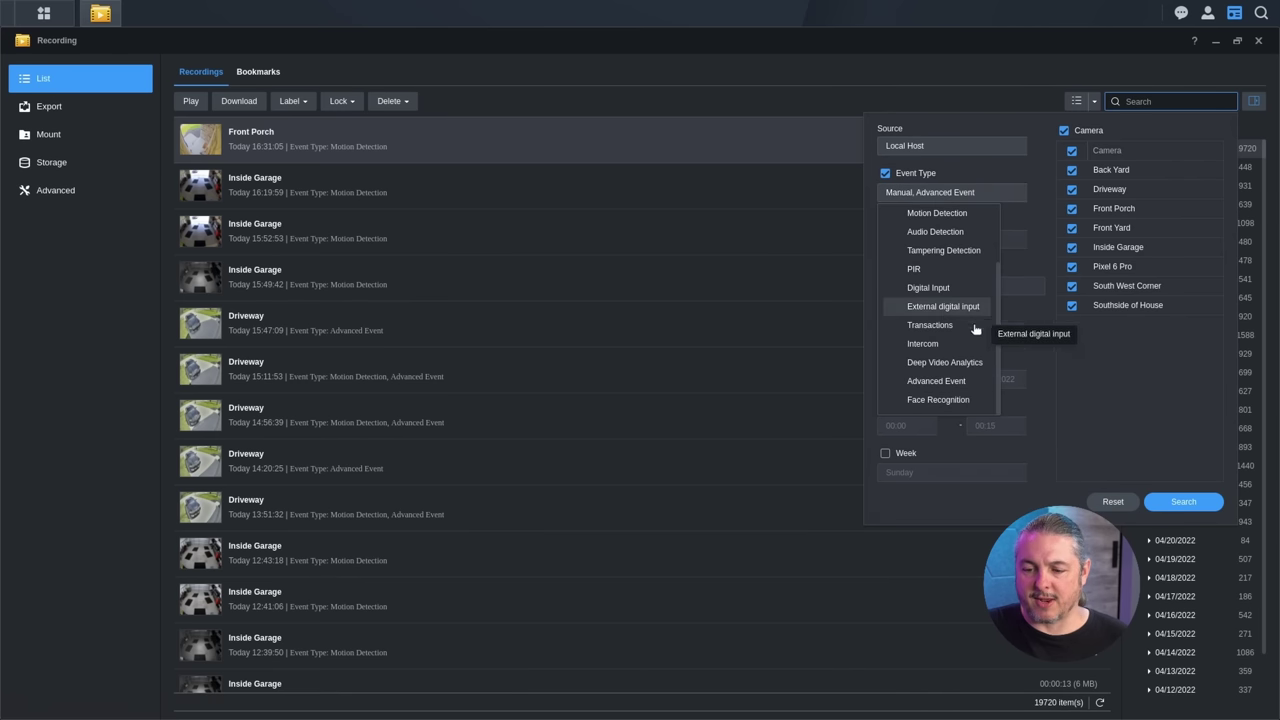
click(1177, 474)
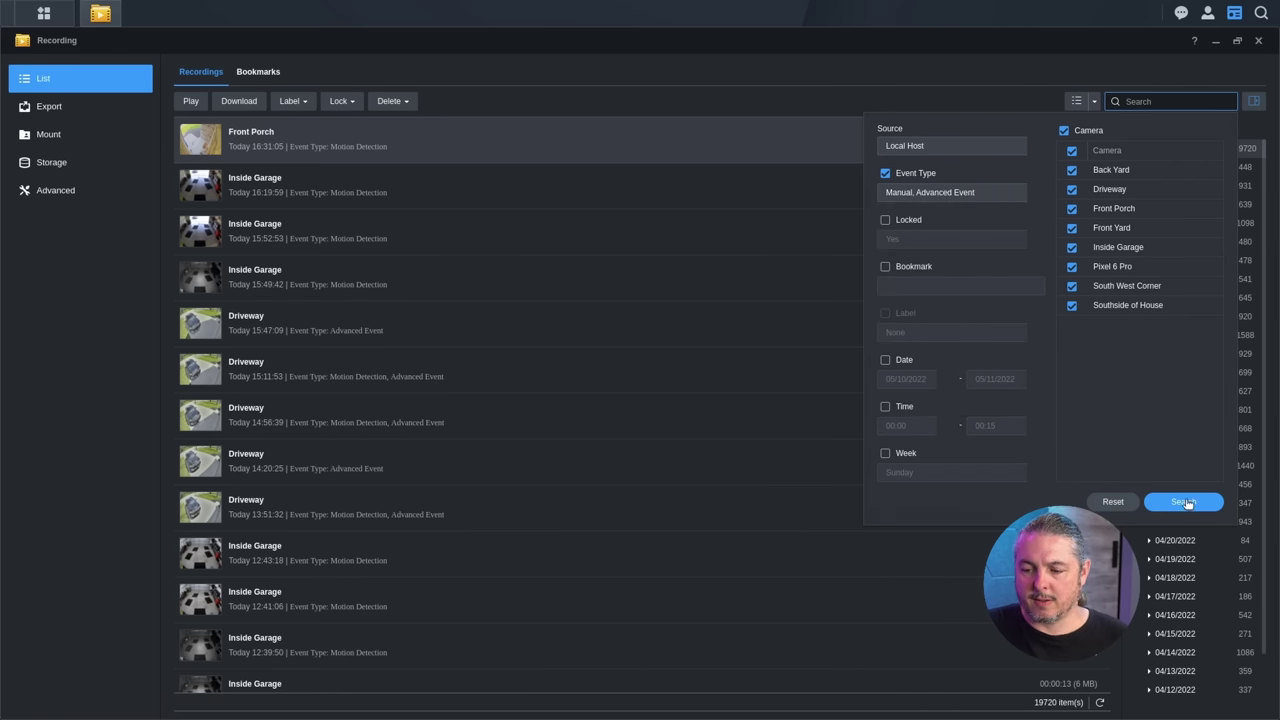
click(1185, 502)
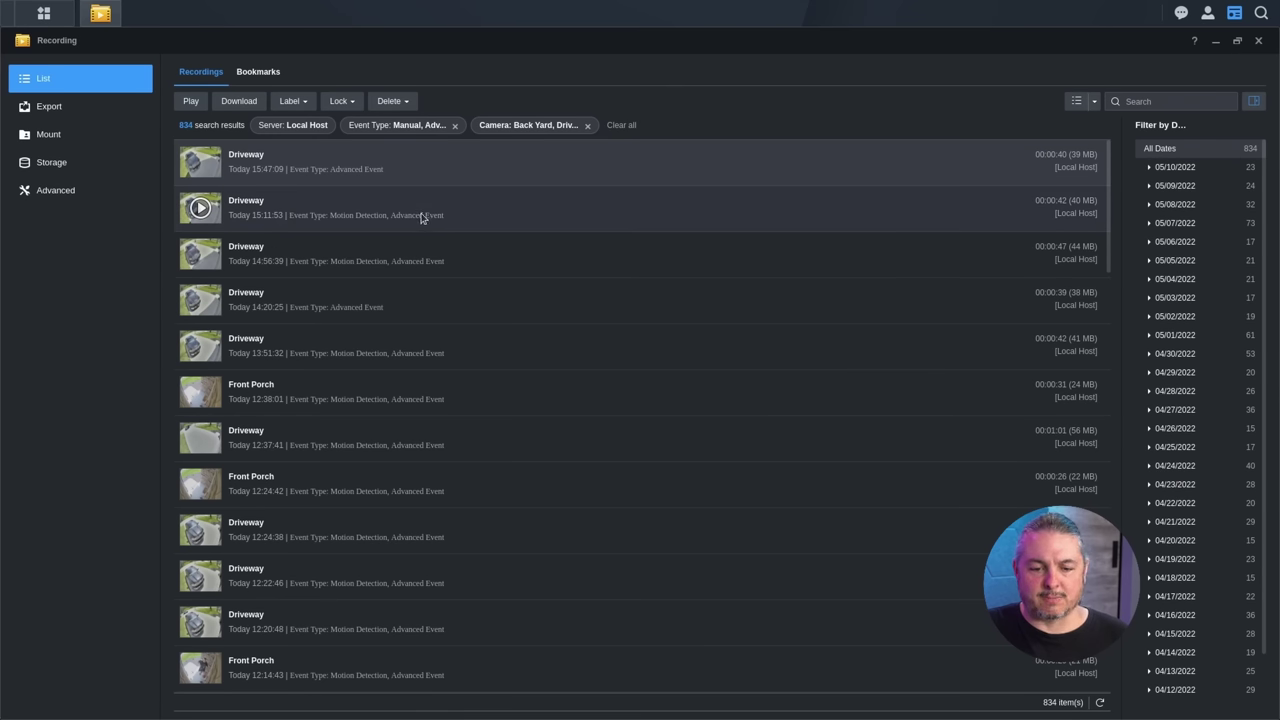
Play the 14:56:39 Driveway recording, then close the player and the Recording window.
double_click(434, 260)
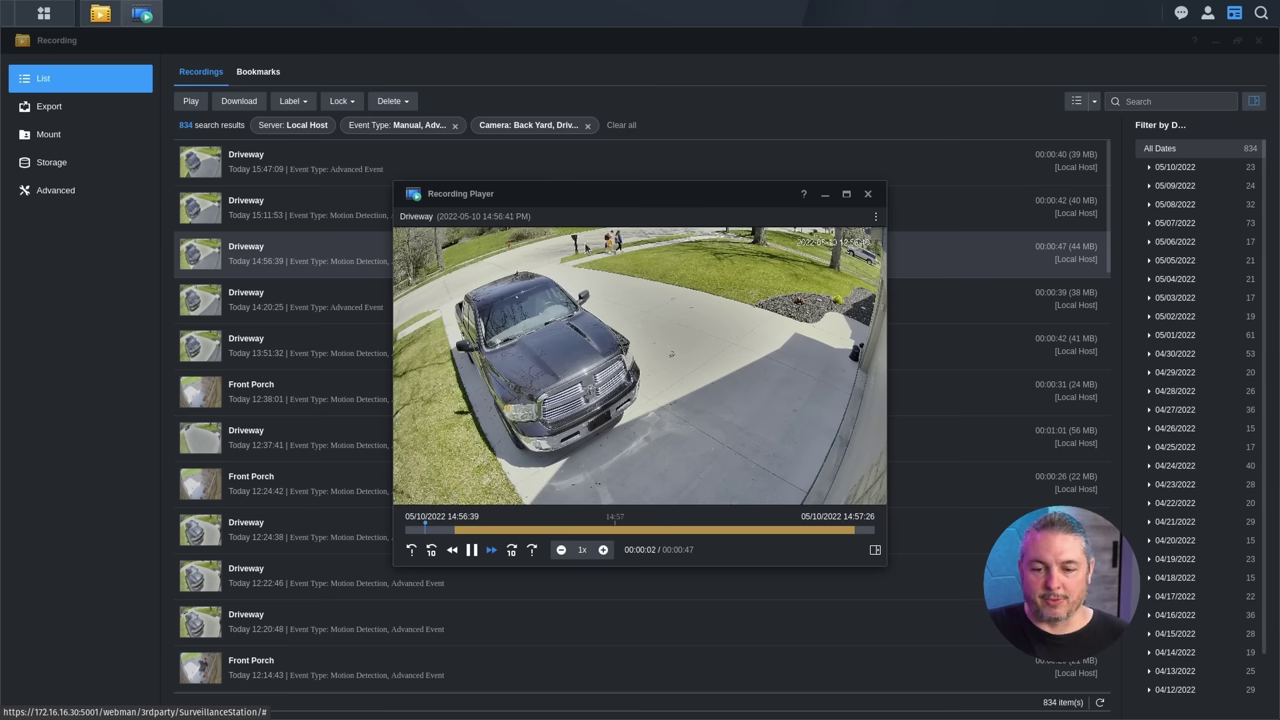
click(867, 194)
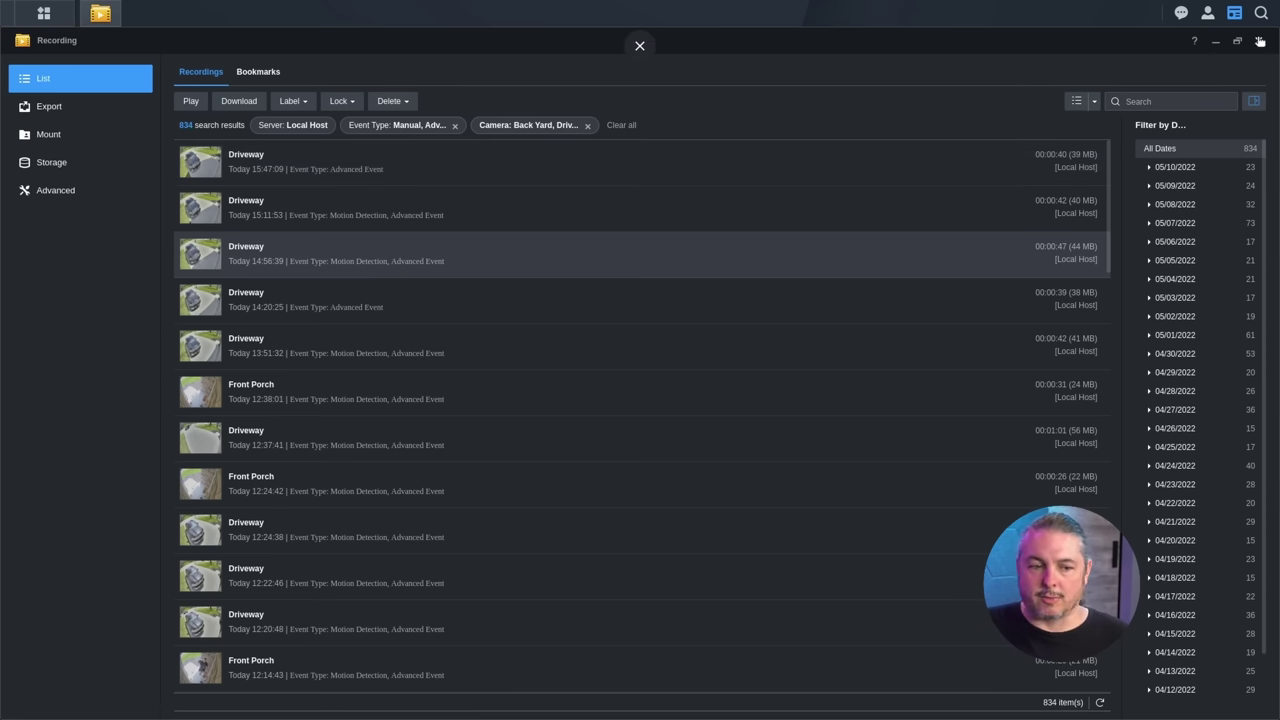
click(1260, 41)
Open the IP Camera list and preview importing cameras from a configuration file, then cancel.
click(50, 165)
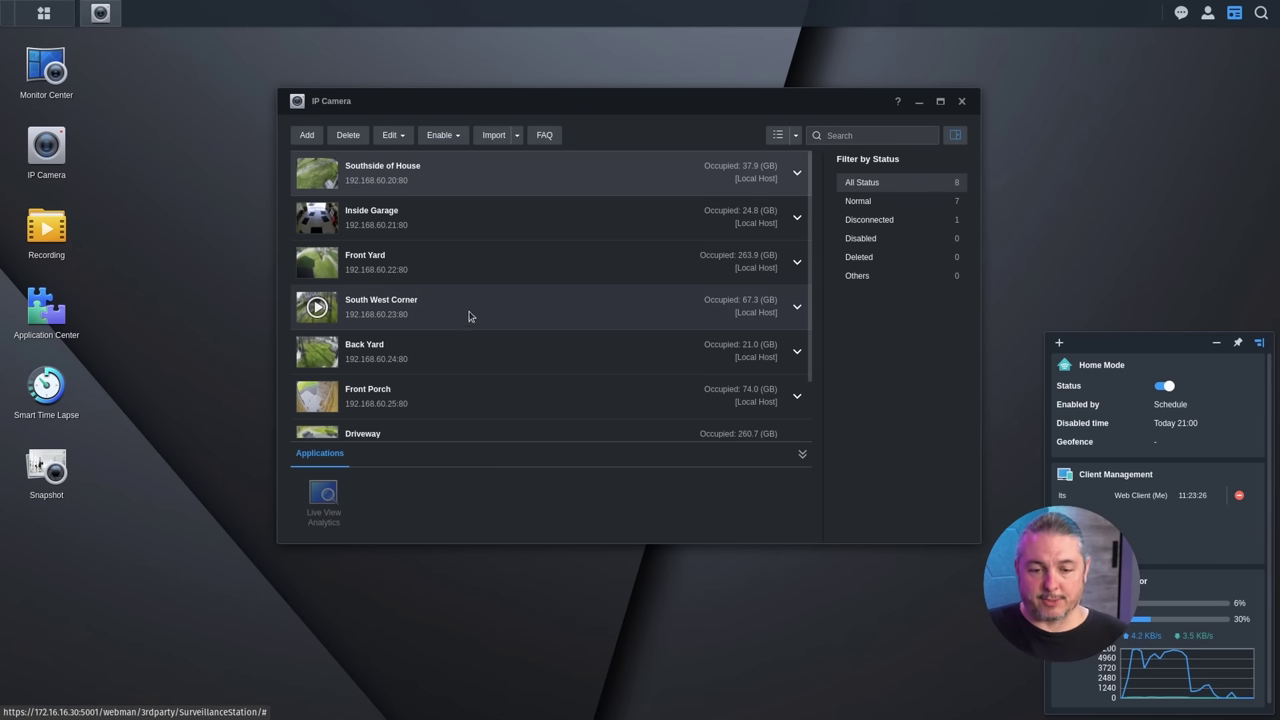
click(518, 135)
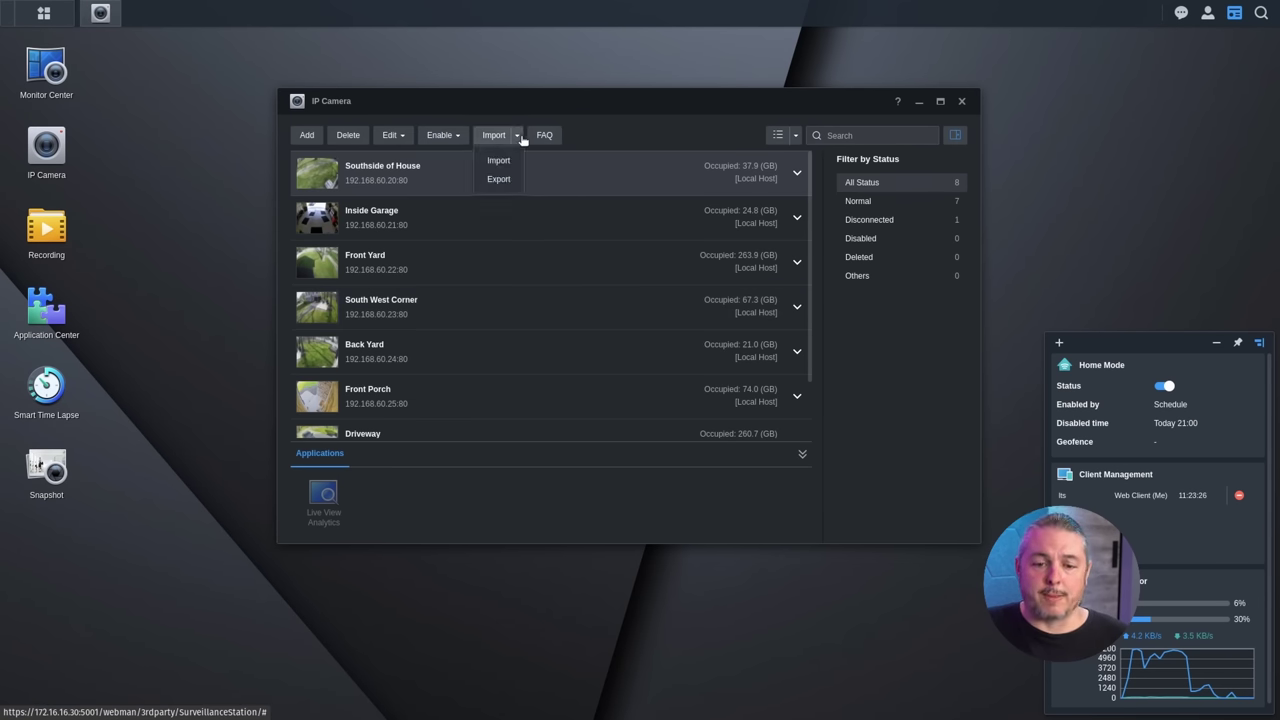
click(497, 162)
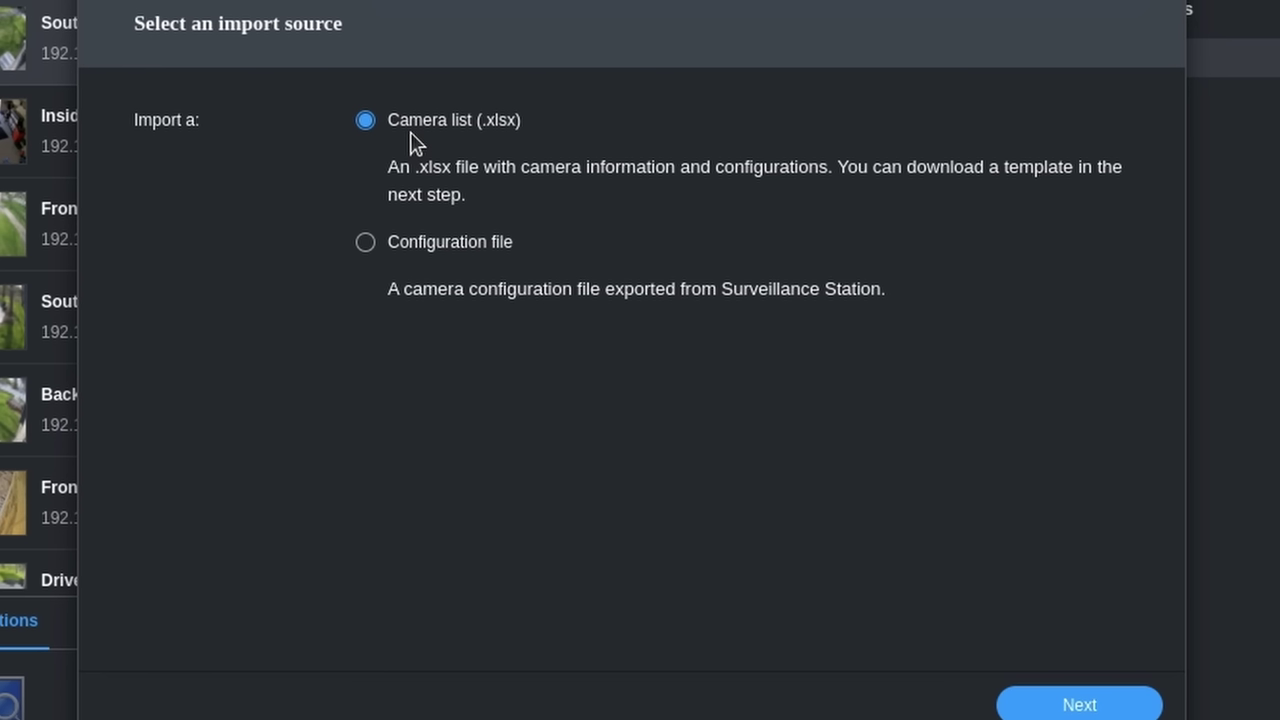
click(364, 243)
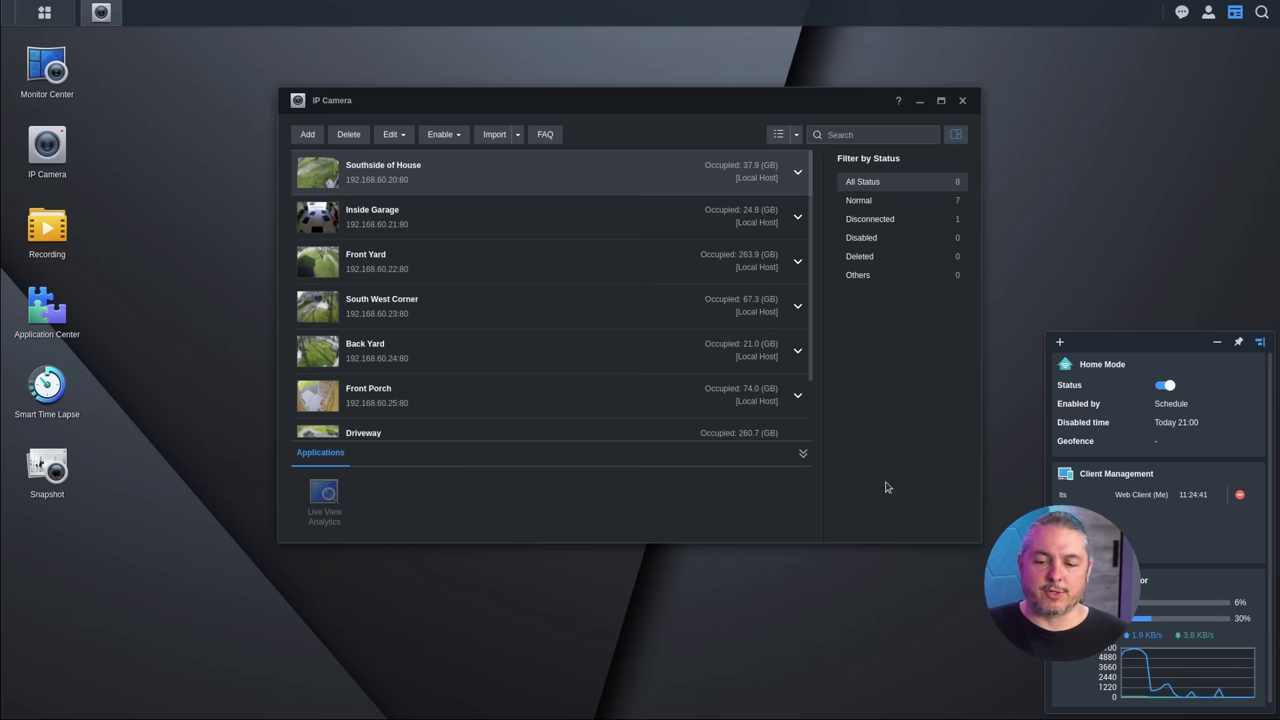
mouse_move(422, 219)
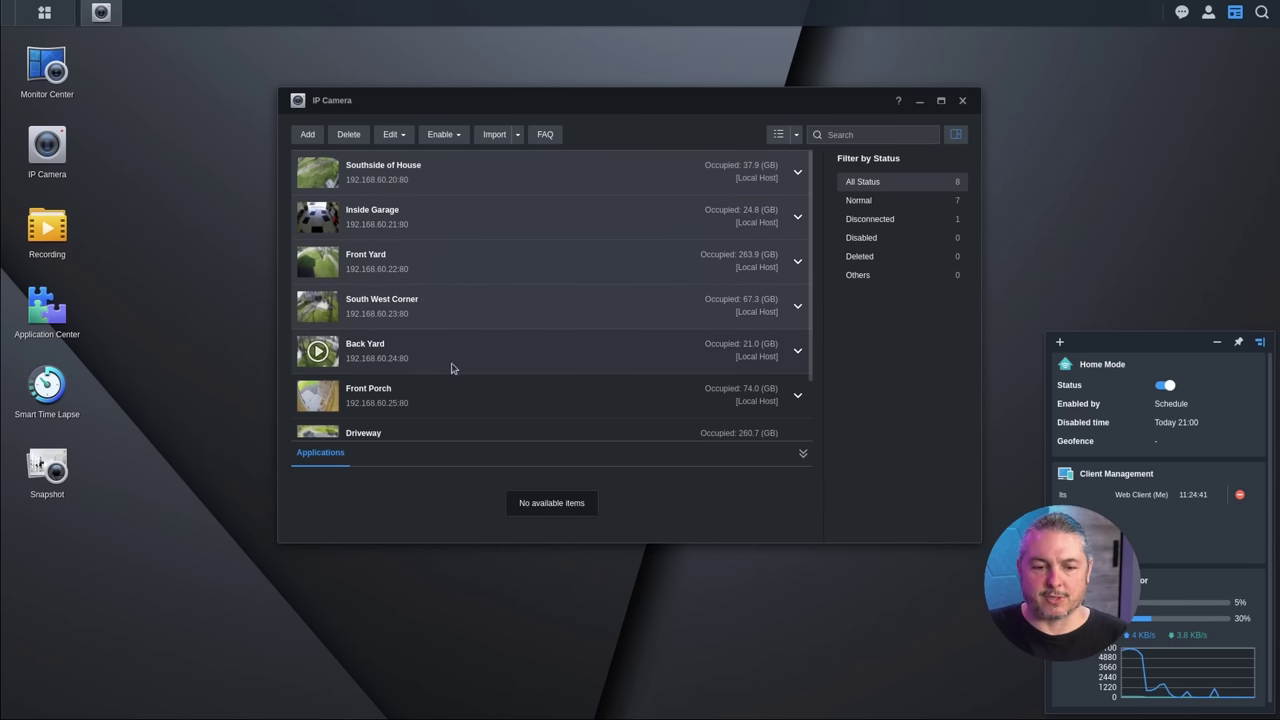
Open Copy settings for Southside of House, view the copyable settings list, then close the wizard.
click(390, 134)
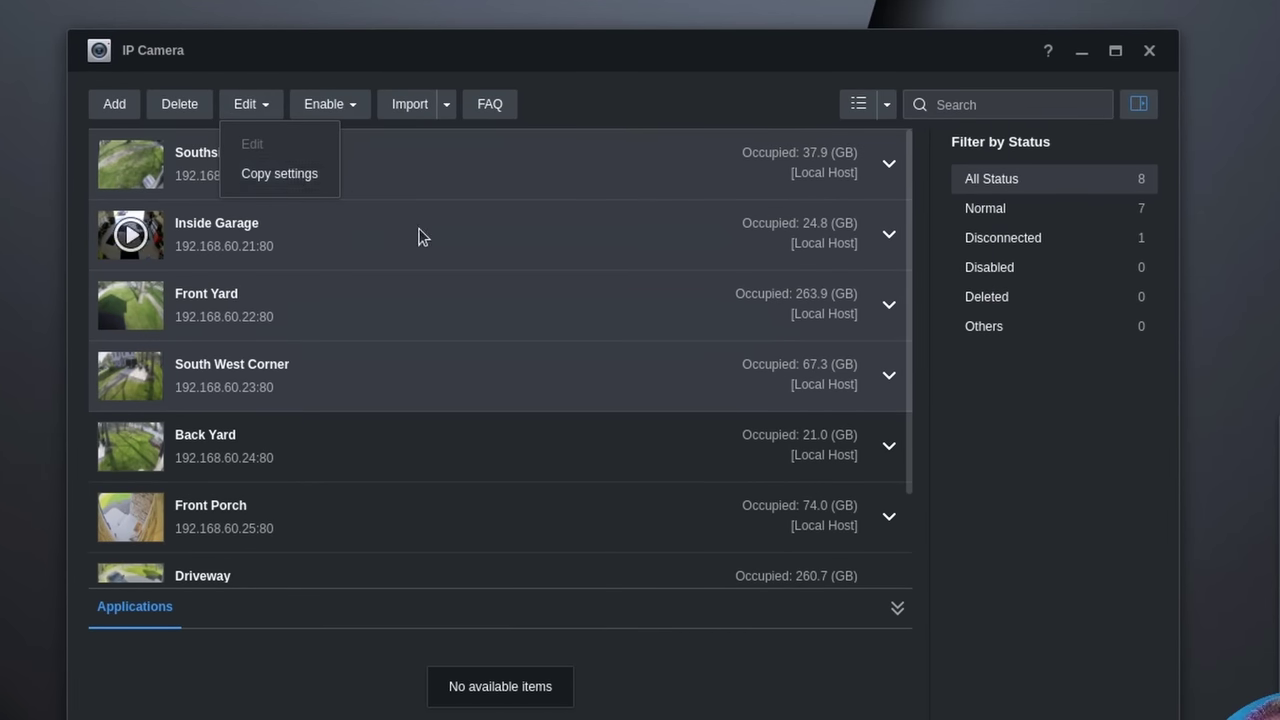
click(214, 506)
click(247, 182)
click(258, 105)
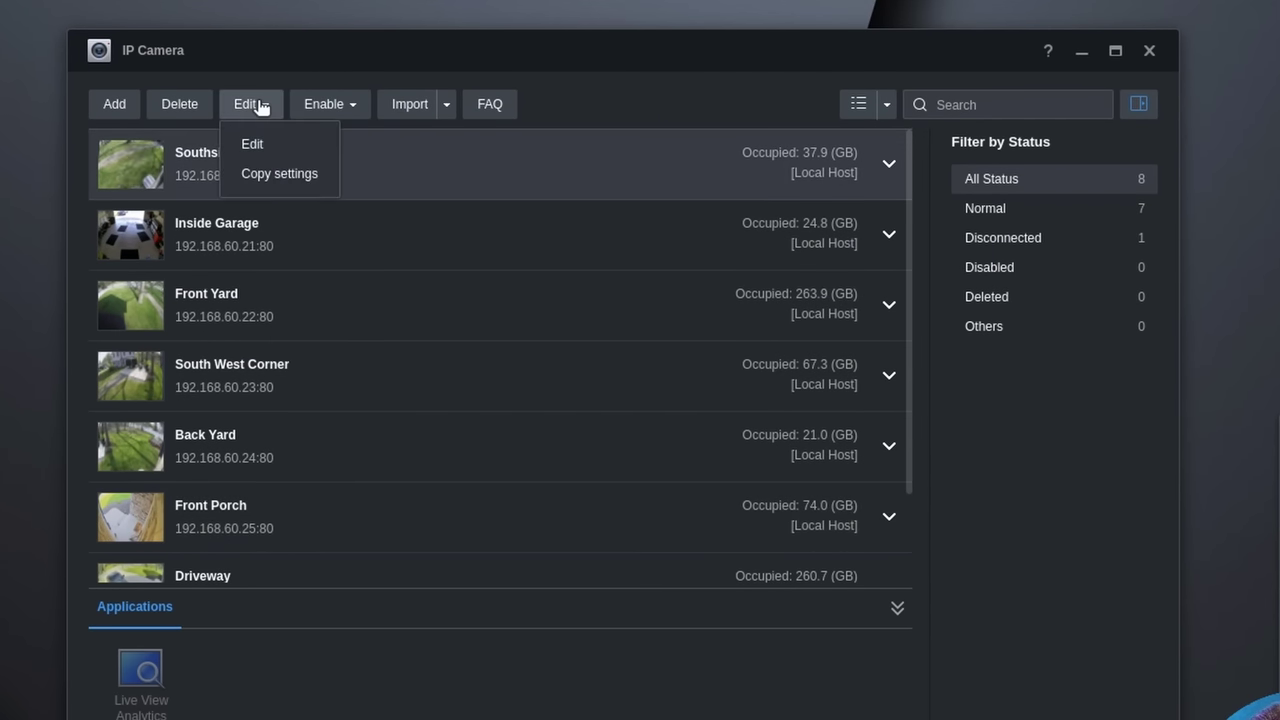
click(272, 175)
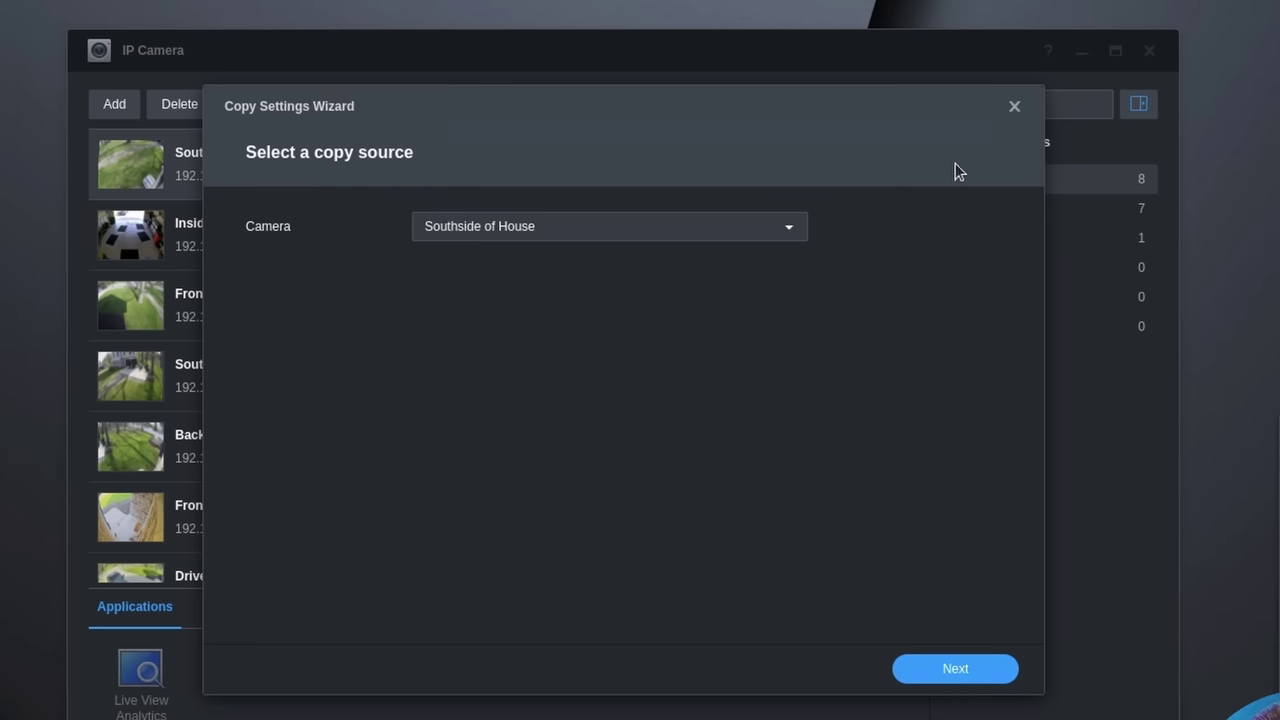
click(966, 684)
scroll(390, 430, down, 10)
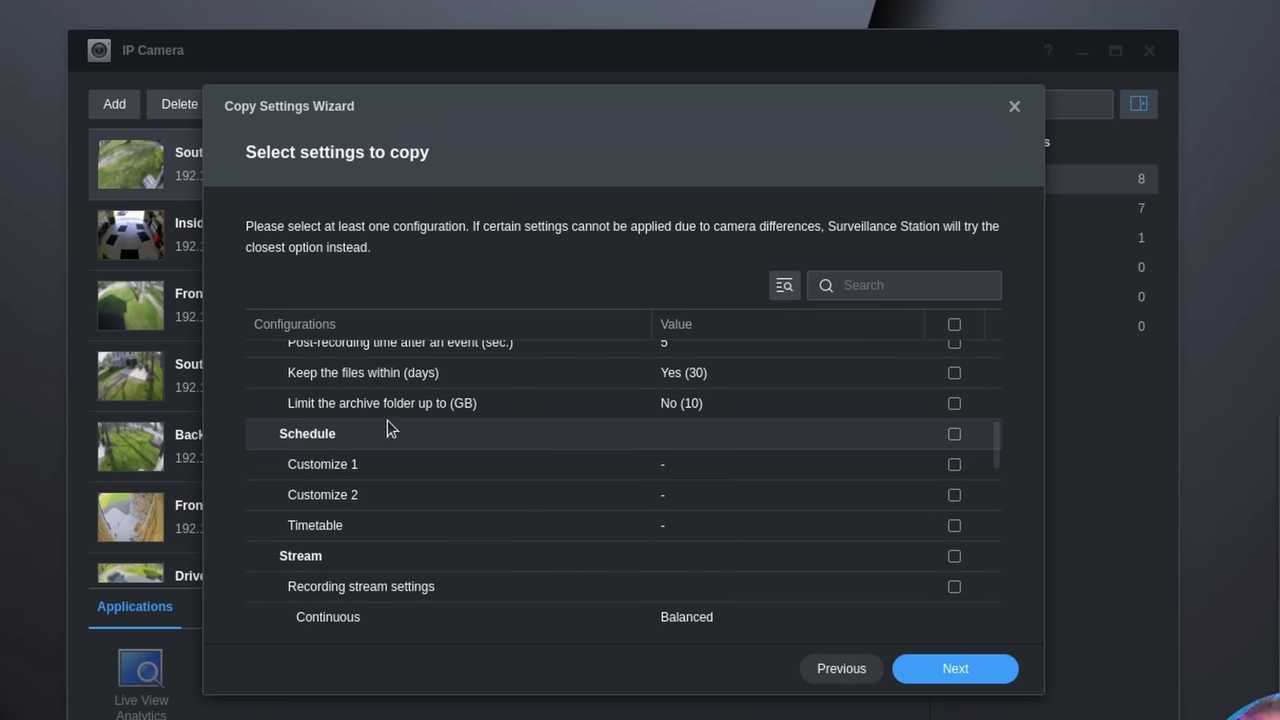
click(1015, 105)
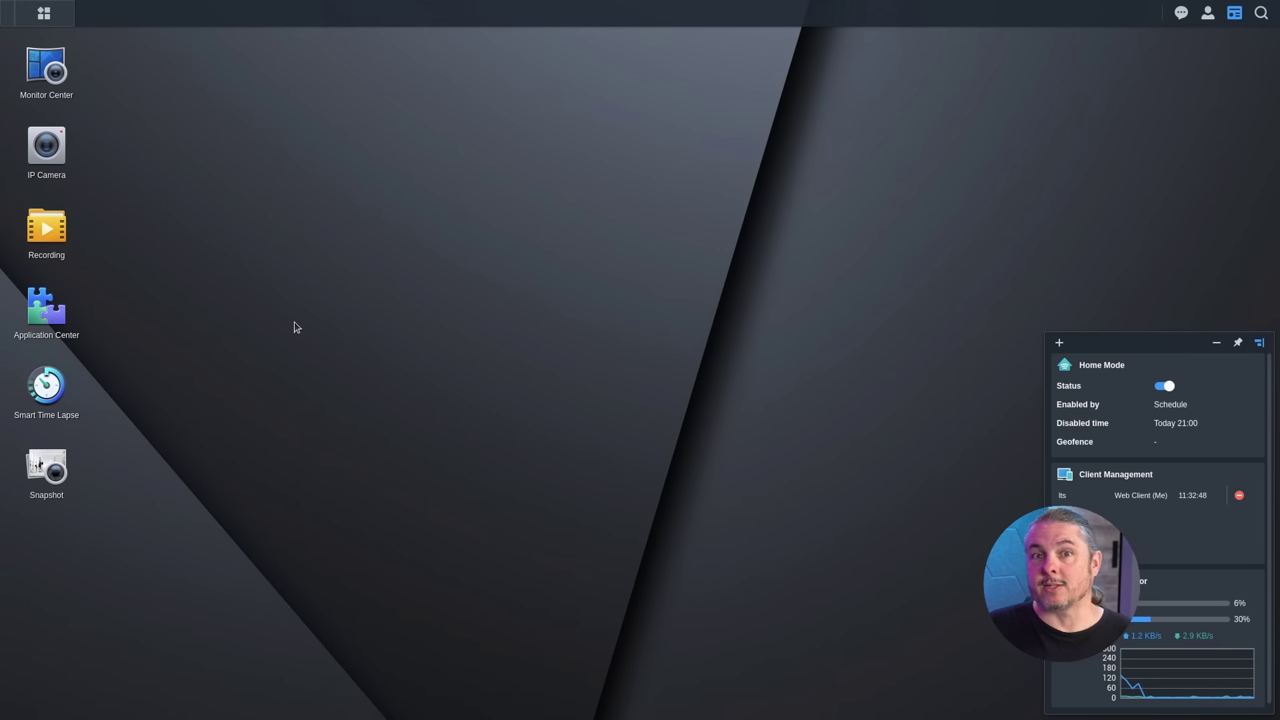
Launch C2 Surveillance from the Main Menu and select the paired Driveway camera.
click(44, 13)
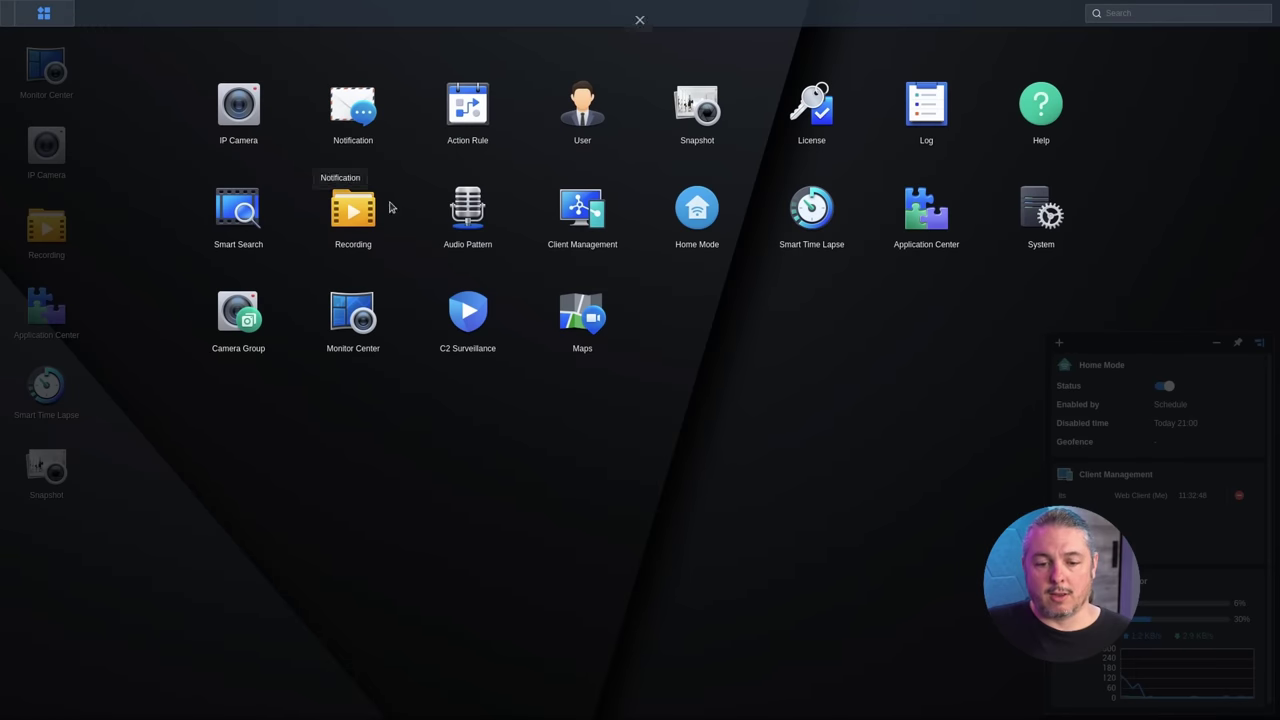
click(490, 314)
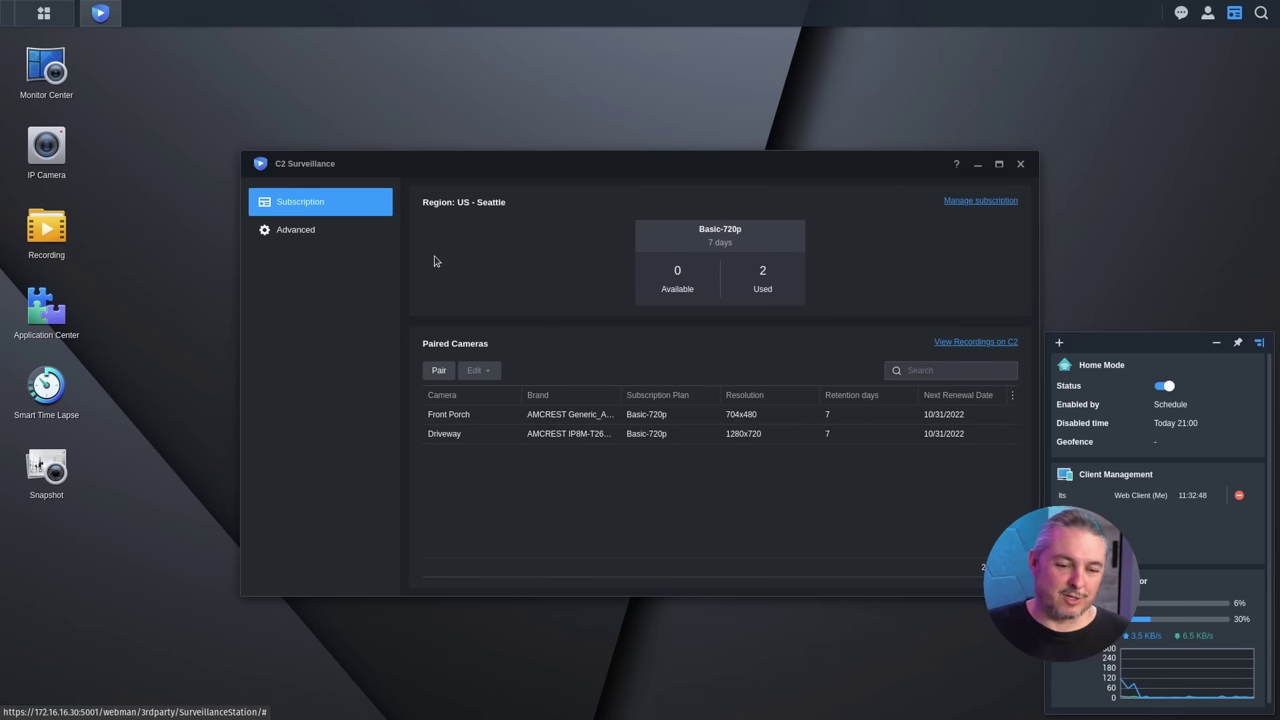
click(470, 435)
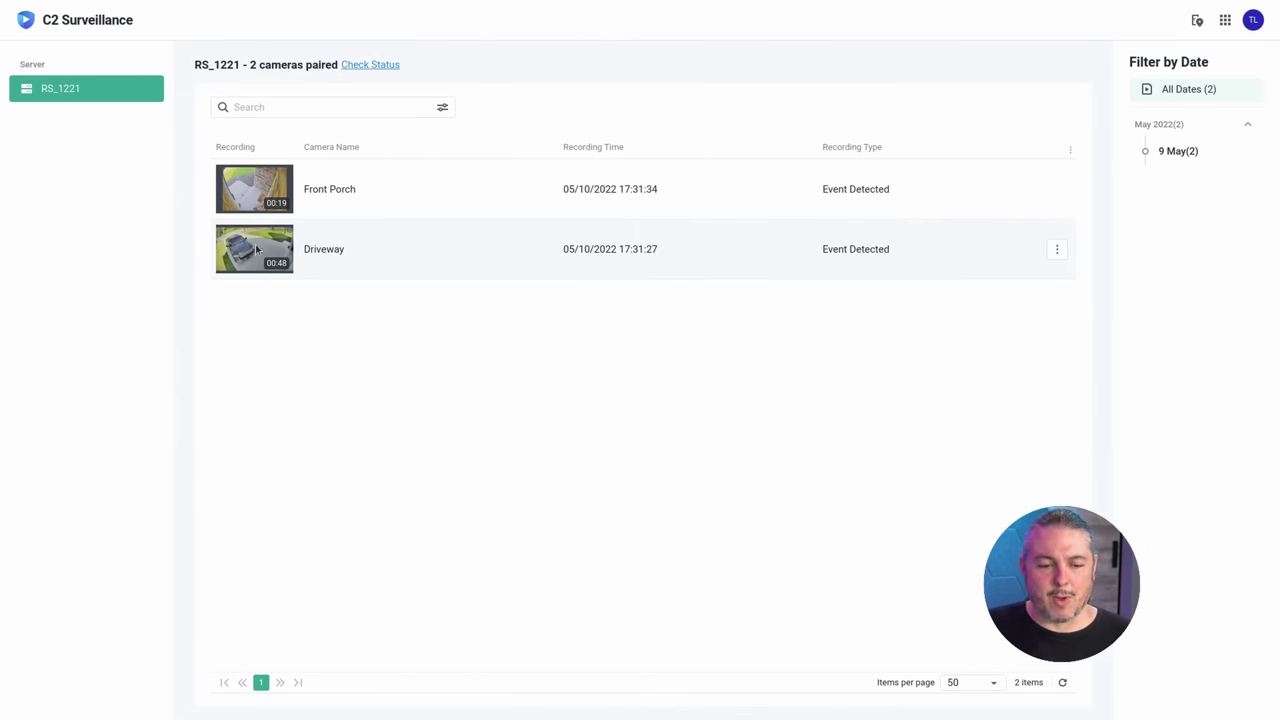
Play the Driveway cloud clip from 05/10/2022 17:31:27 via its actions menu.
click(256, 250)
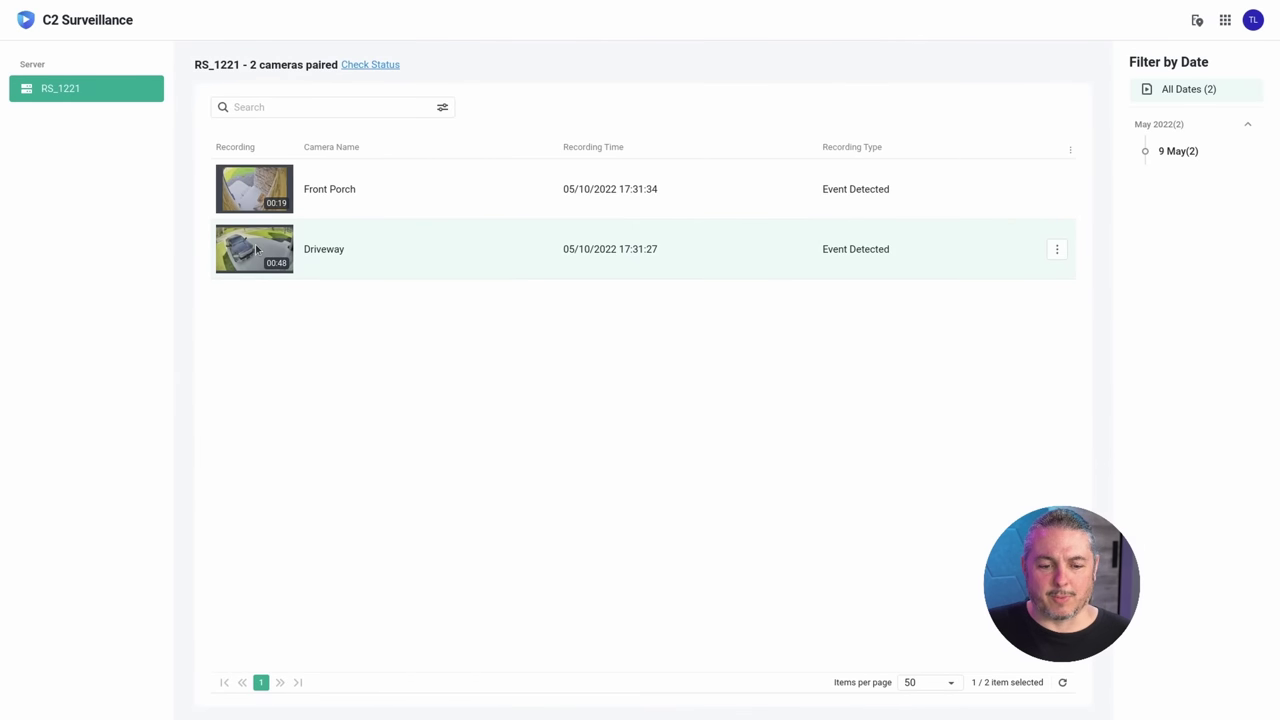
click(1057, 249)
click(1098, 271)
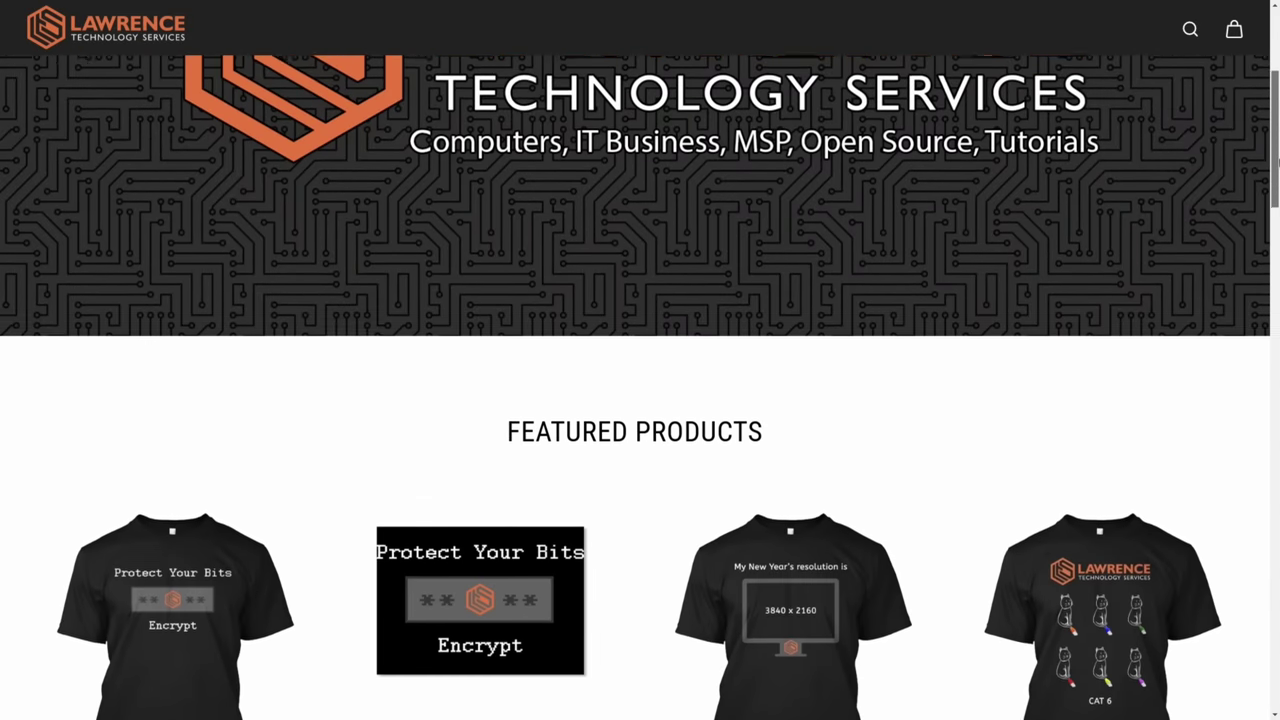
Search the Lawrence Systems forum for dns and read down the 'DNS Malware Filtering Compared' topic.
scroll(1277, 228, down, 4)
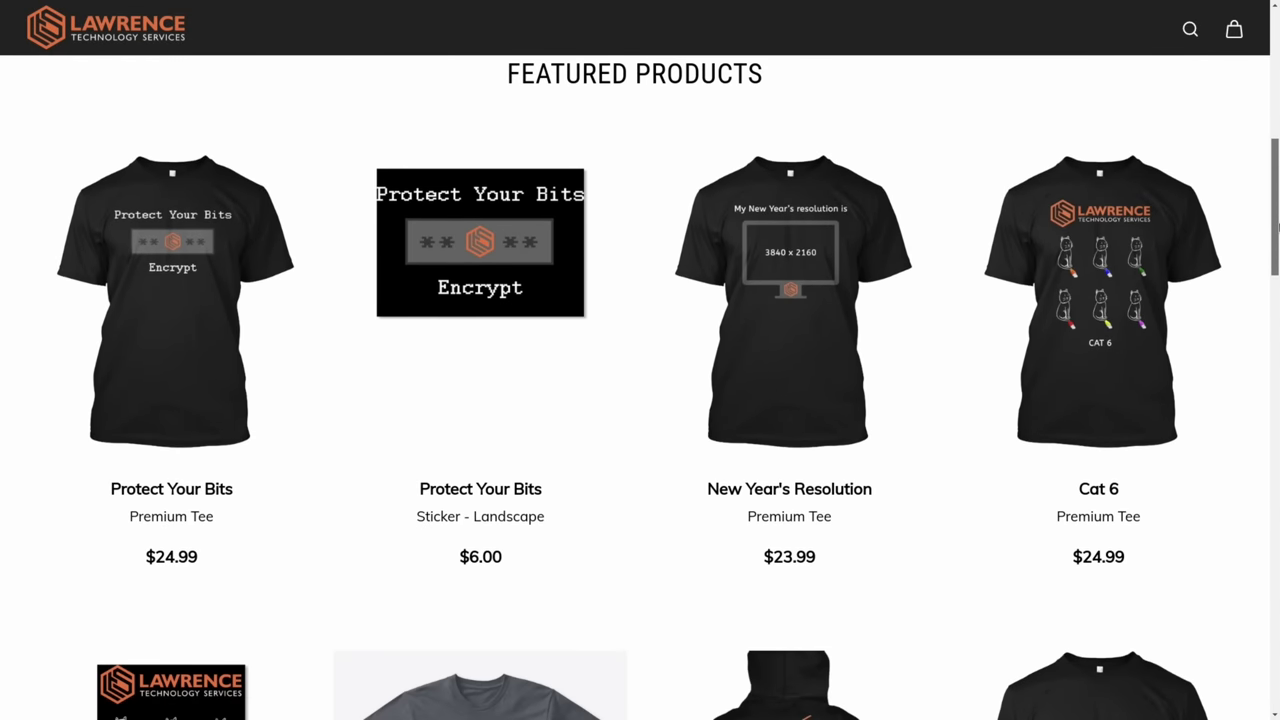
scroll(1277, 228, down, 3)
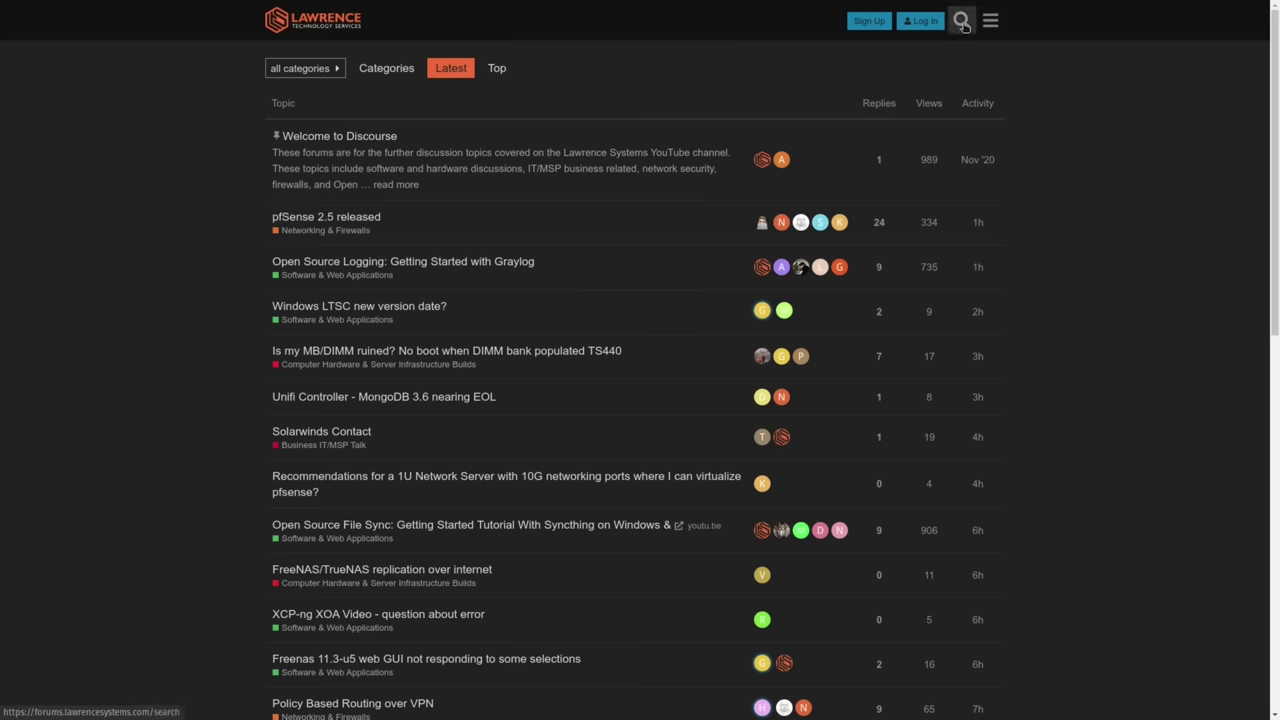
click(961, 21)
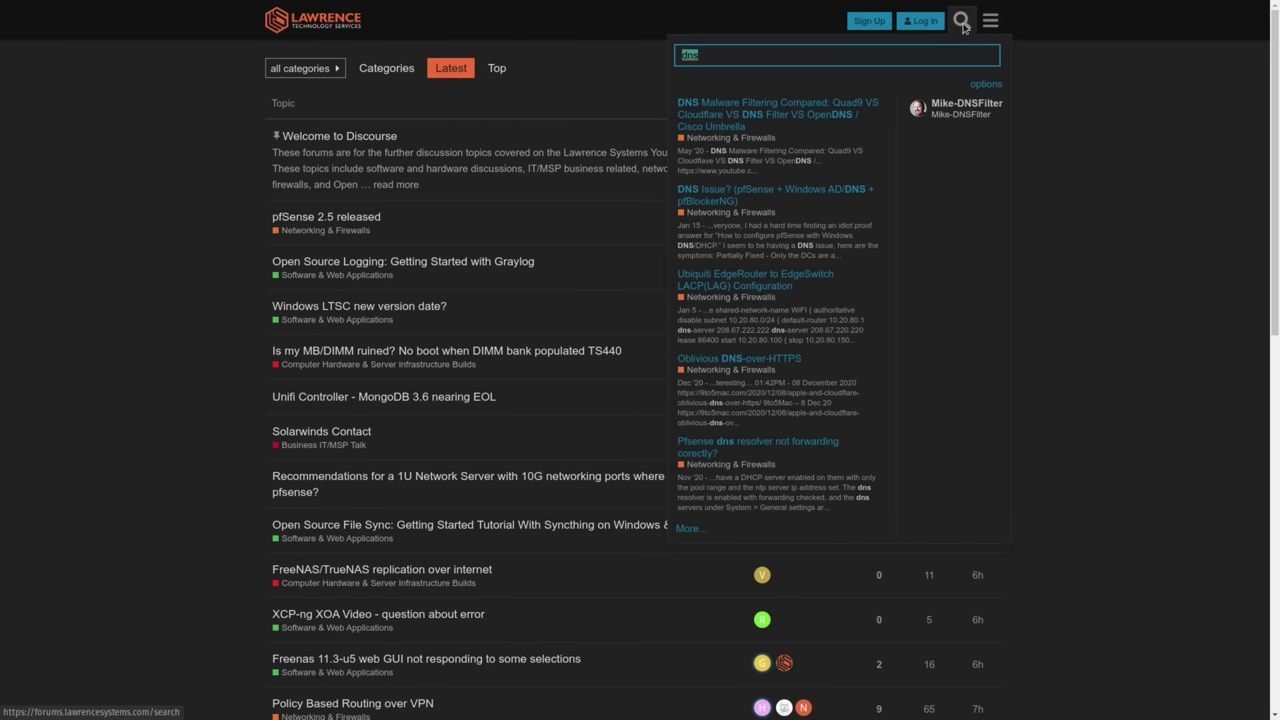
click(805, 103)
scroll(823, 249, down, 5)
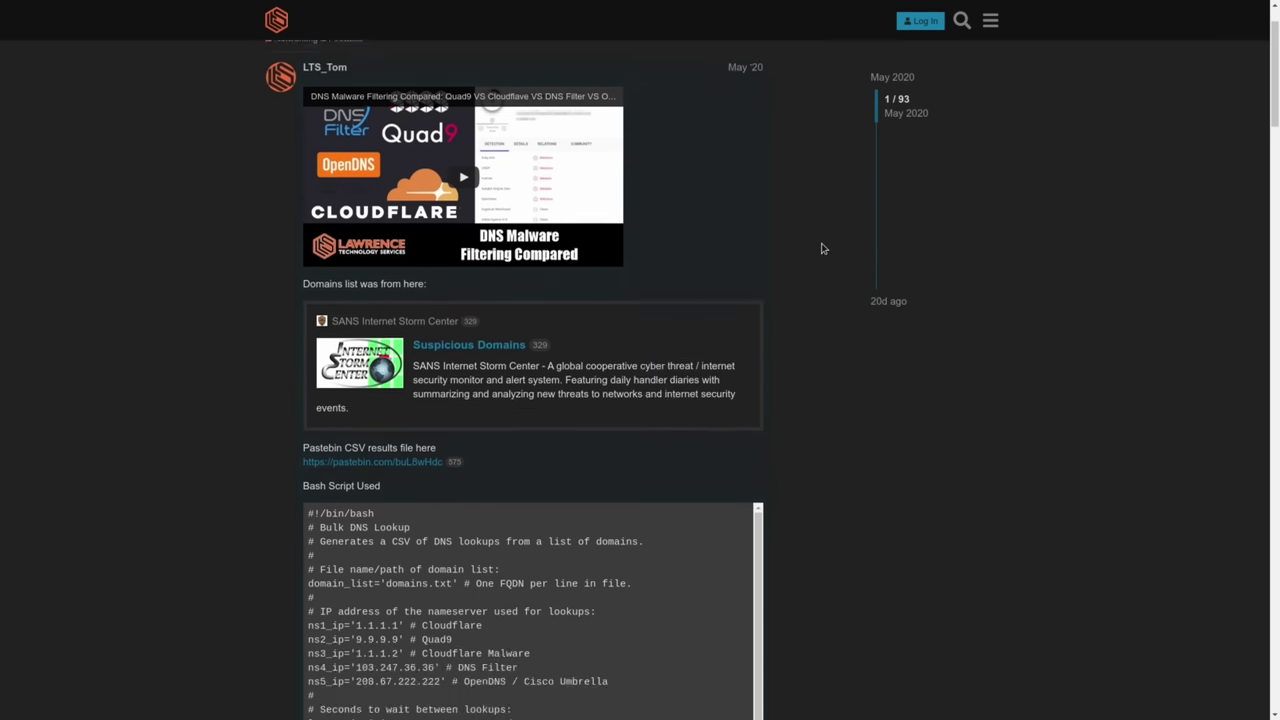
scroll(845, 243, down, 8)
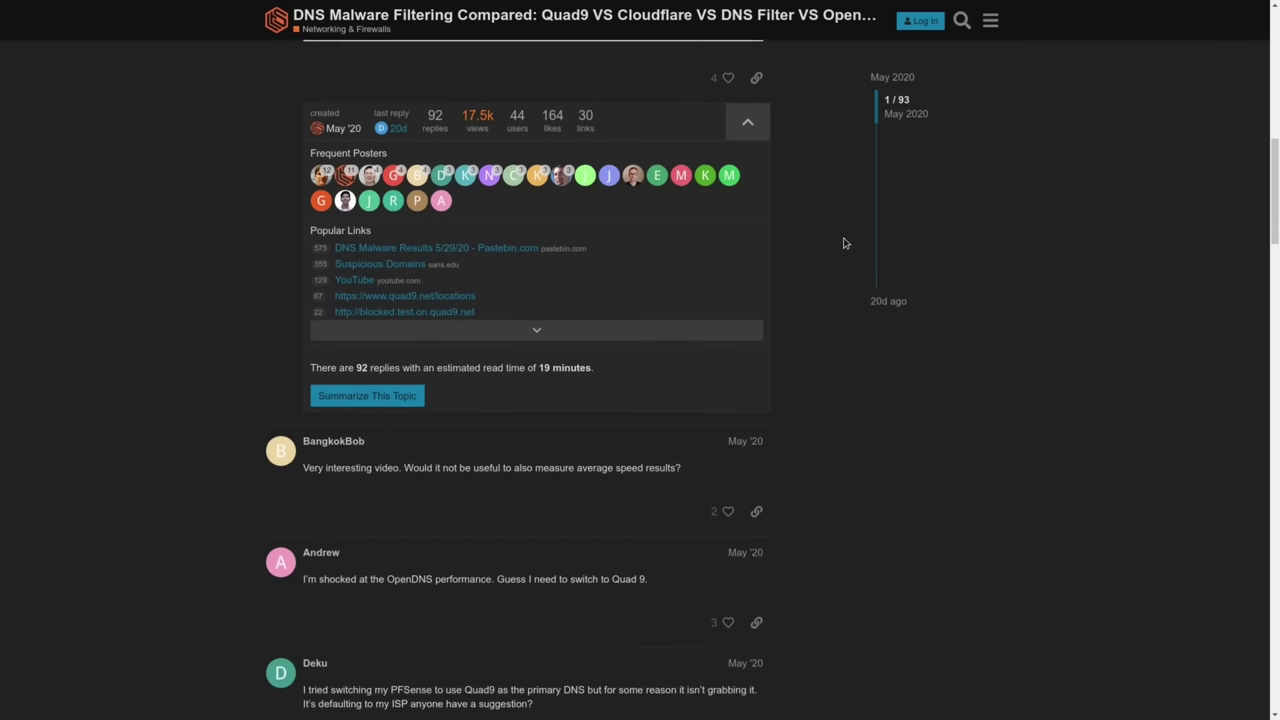